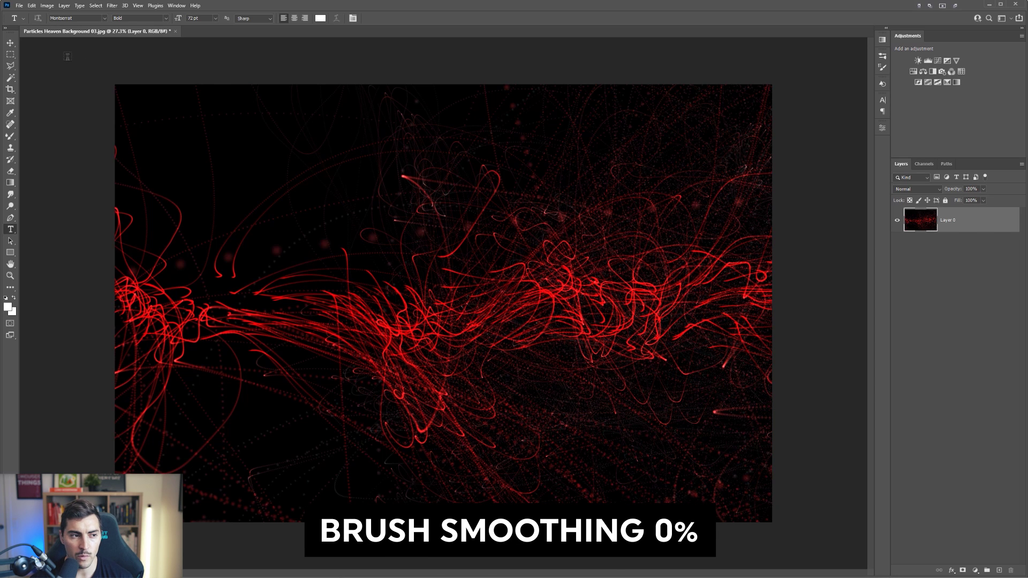
- Switch to the Mixer Brush, pick a hatched preset, and paint thick looping strokes across the image centre
click(8, 45)
key(b)
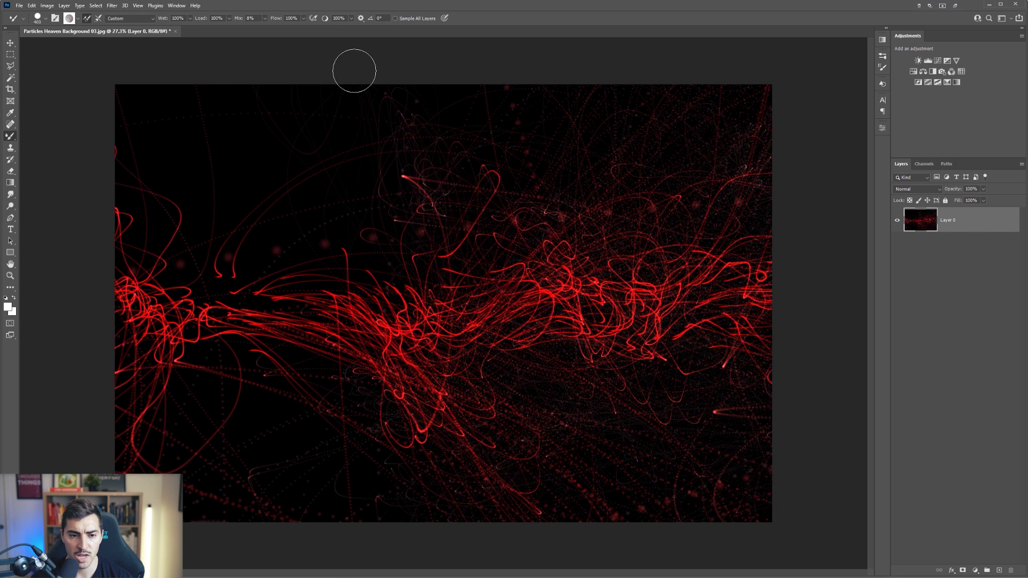
click(45, 19)
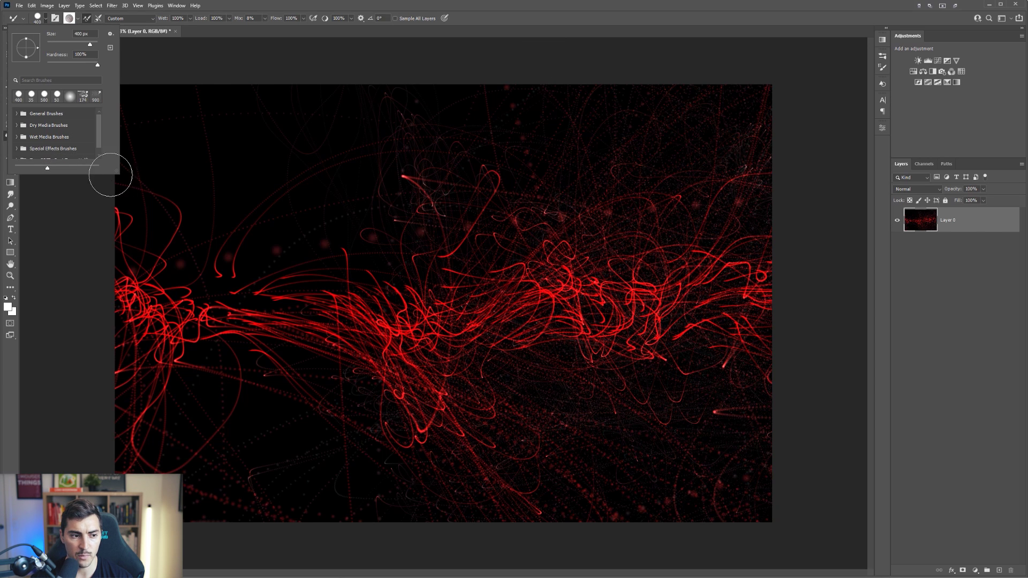
drag(116, 172, 119, 260)
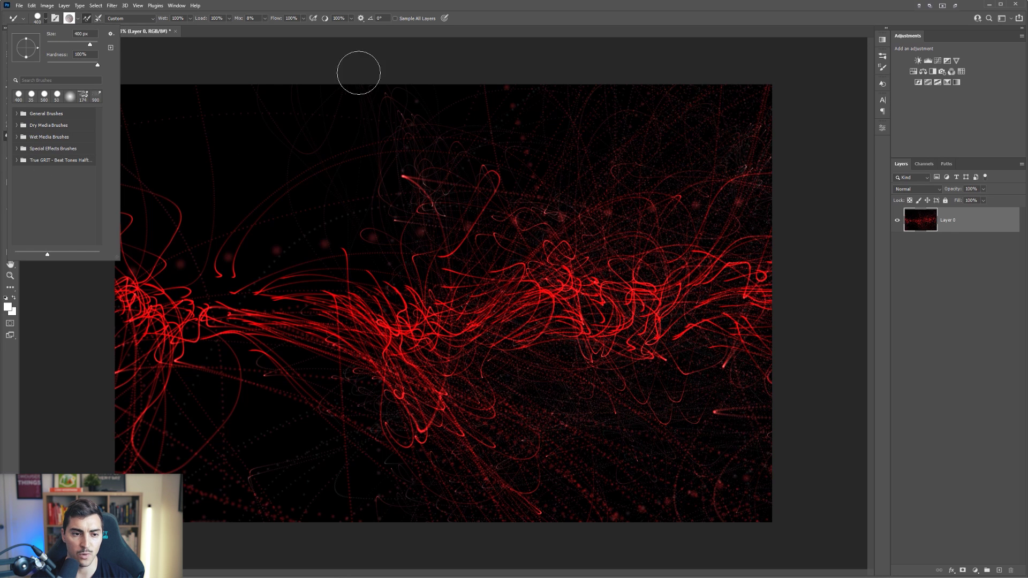
click(436, 182)
mouse_move(396, 184)
mouse_down()
mouse_move(348, 202)
mouse_move(335, 225)
mouse_move(344, 294)
mouse_move(390, 332)
mouse_move(444, 344)
mouse_move(527, 311)
mouse_move(553, 236)
mouse_move(554, 158)
mouse_move(593, 148)
mouse_move(598, 170)
mouse_up()
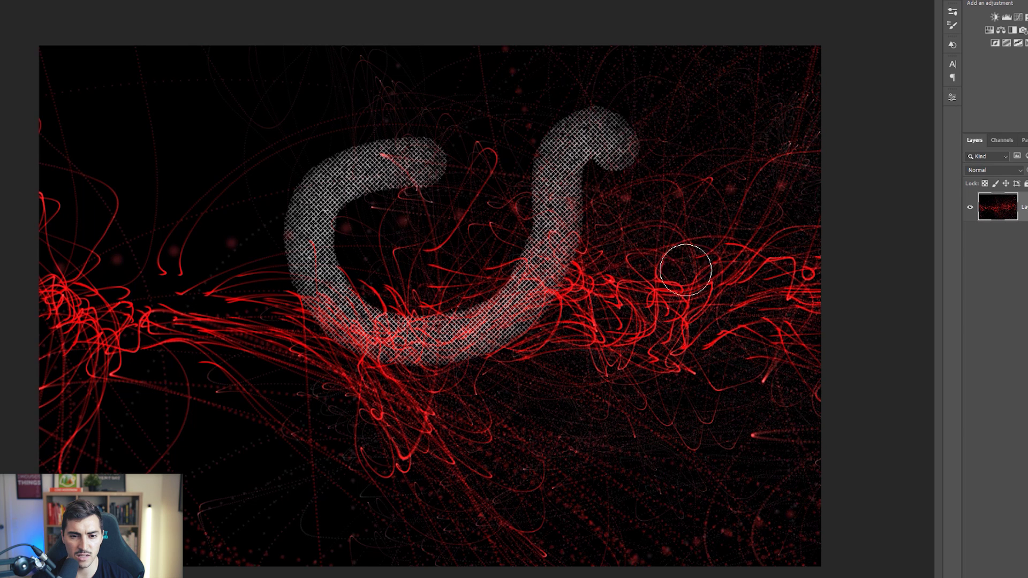
mouse_move(685, 270)
mouse_down()
mouse_move(655, 337)
mouse_move(595, 344)
mouse_move(529, 251)
mouse_move(225, 268)
mouse_move(221, 375)
mouse_move(456, 467)
mouse_move(686, 396)
mouse_move(610, 64)
mouse_move(420, 63)
mouse_move(278, 141)
mouse_move(212, 260)
mouse_move(215, 374)
mouse_move(378, 447)
mouse_move(391, 450)
mouse_move(396, 427)
mouse_up()
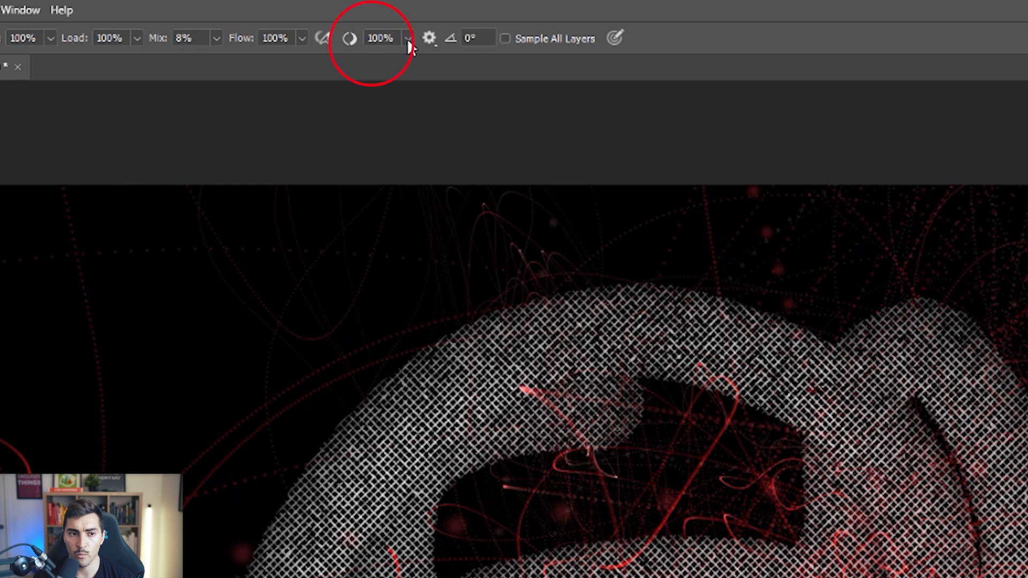
- Lower brush Smoothing to 0% in the options bar
click(408, 38)
click(354, 21)
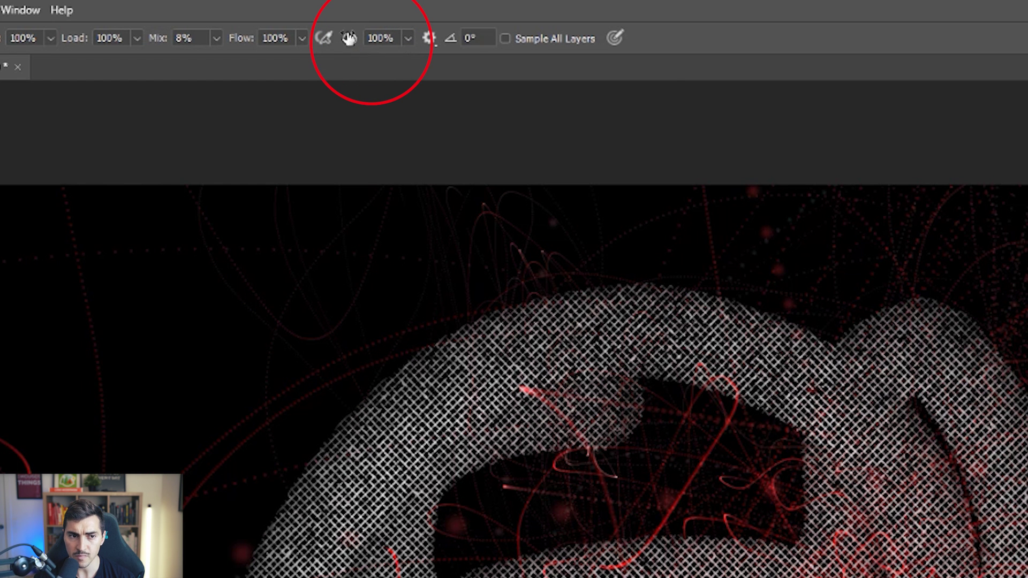
click(408, 38)
drag(410, 59, 314, 81)
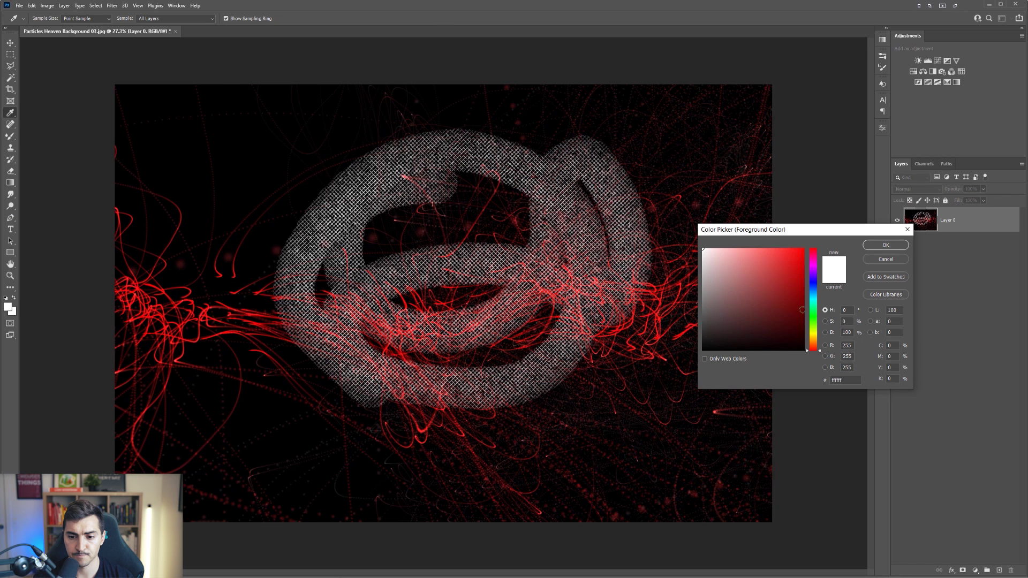
- Set the foreground colour to ccff00 and paint a yellow-green hatched stroke to the left edge
text(ccff00)
click(871, 245)
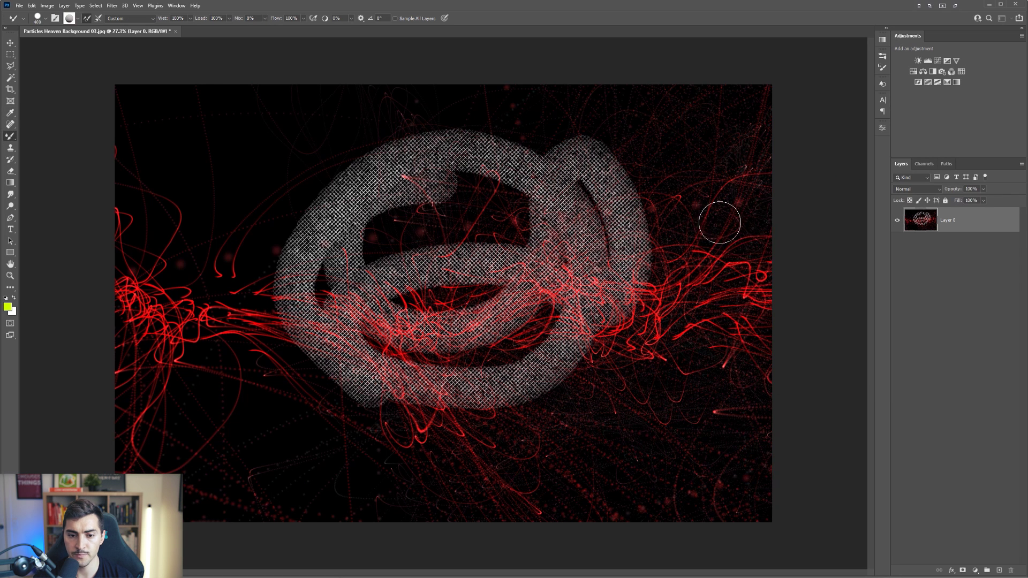
mouse_move(539, 133)
mouse_down()
mouse_move(514, 143)
mouse_move(462, 423)
mouse_move(525, 299)
mouse_move(642, 182)
mouse_move(562, 96)
mouse_move(527, 175)
mouse_move(455, 257)
mouse_move(450, 279)
mouse_move(530, 348)
mouse_move(679, 303)
mouse_move(626, 417)
mouse_move(556, 332)
mouse_move(493, 348)
mouse_move(251, 225)
mouse_up()
drag(147, 185, 140, 184)
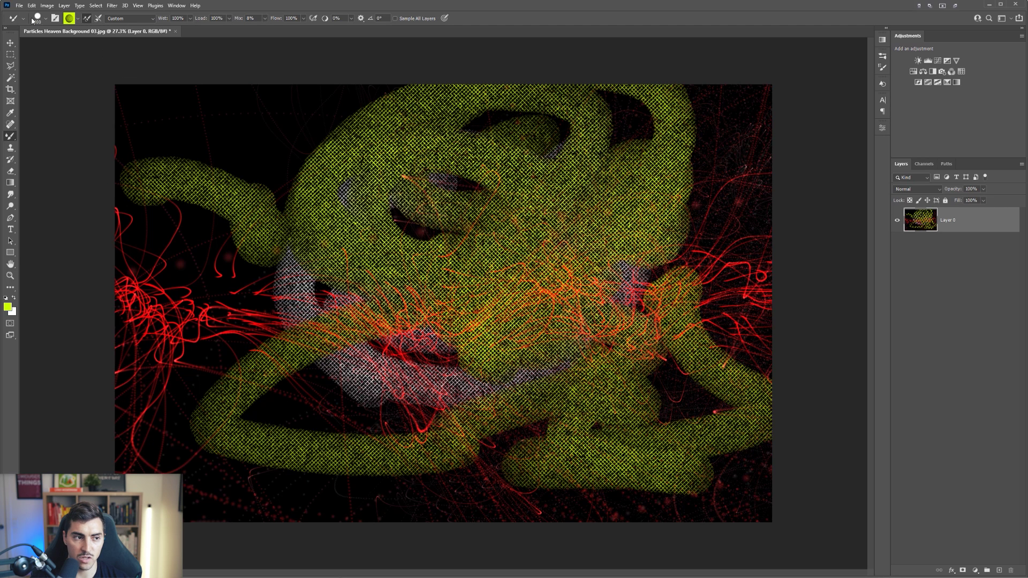
- Try a plain General Brushes preset for a smooth loop, then undo that stroke
click(46, 18)
click(20, 117)
click(55, 161)
mouse_move(268, 115)
mouse_down()
mouse_move(214, 257)
mouse_move(179, 232)
mouse_move(251, 177)
mouse_move(326, 251)
mouse_move(337, 295)
mouse_up()
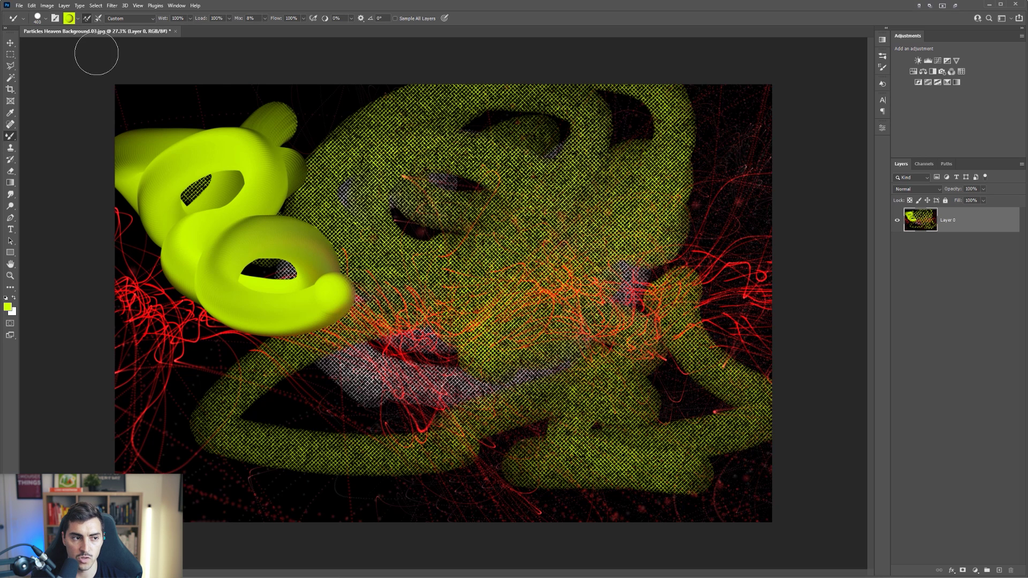
key(ctrl+z)
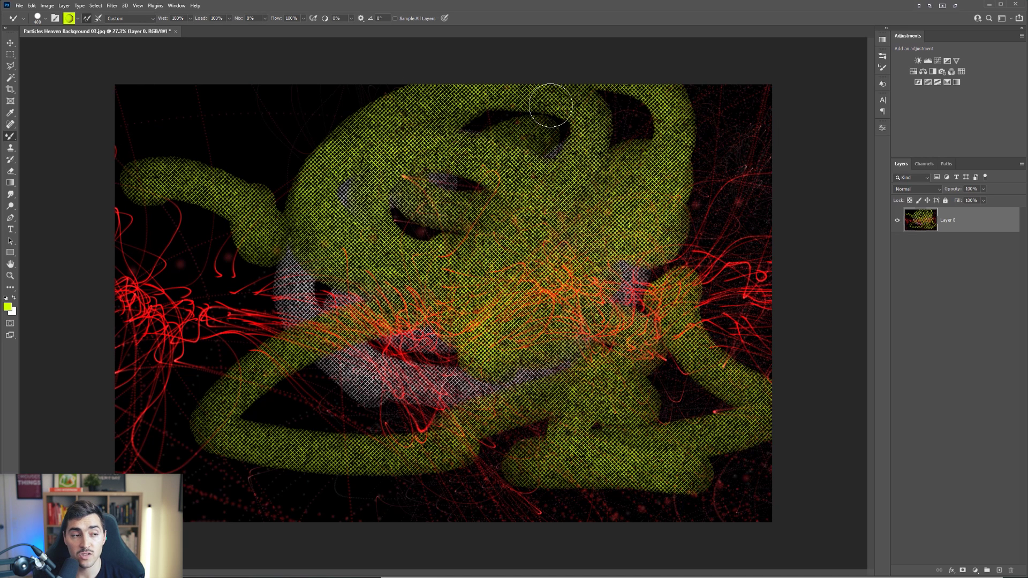
- Open Edit > Preferences > General and switch to the Performance category
click(31, 5)
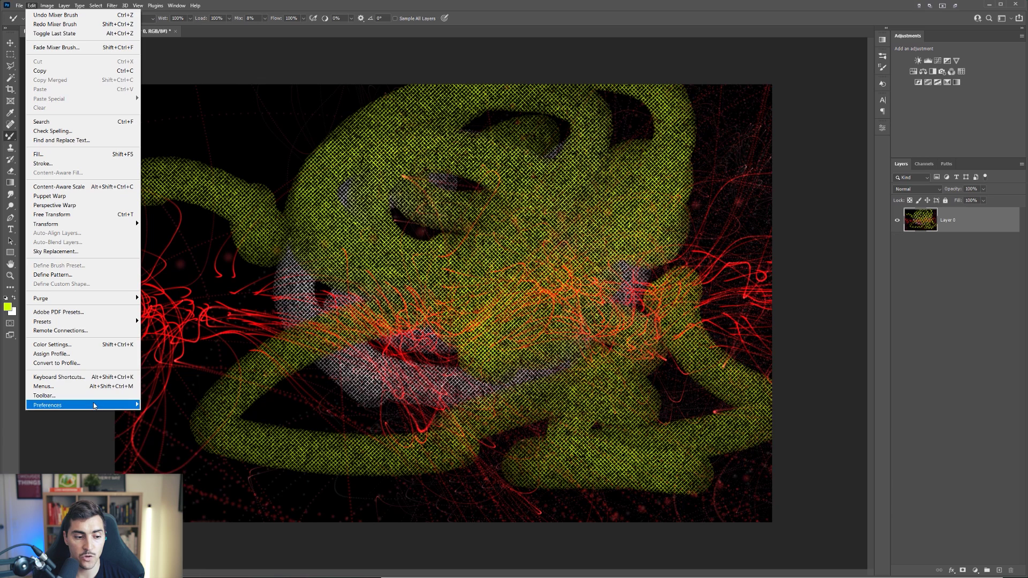
mouse_move(134, 405)
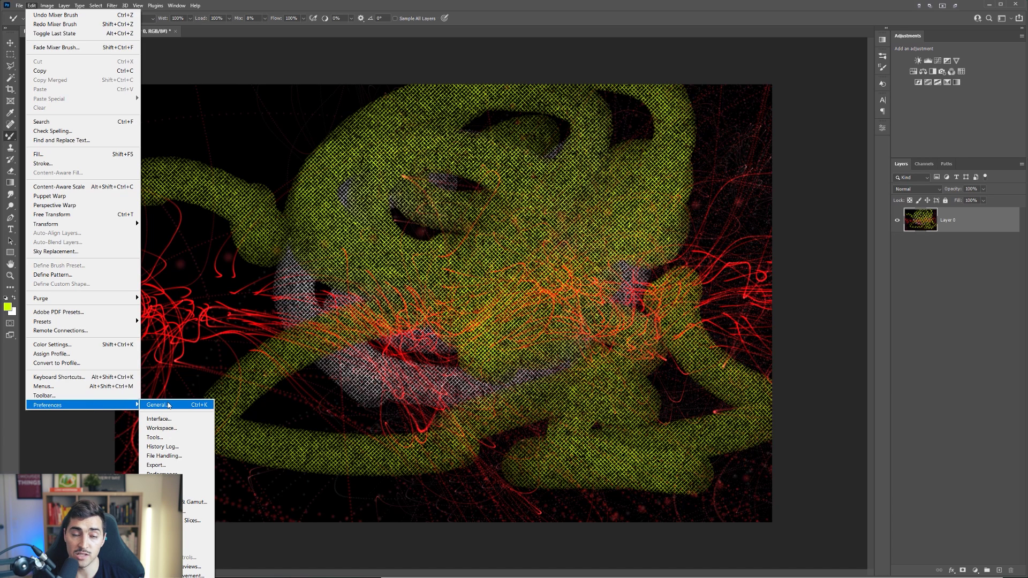
click(168, 405)
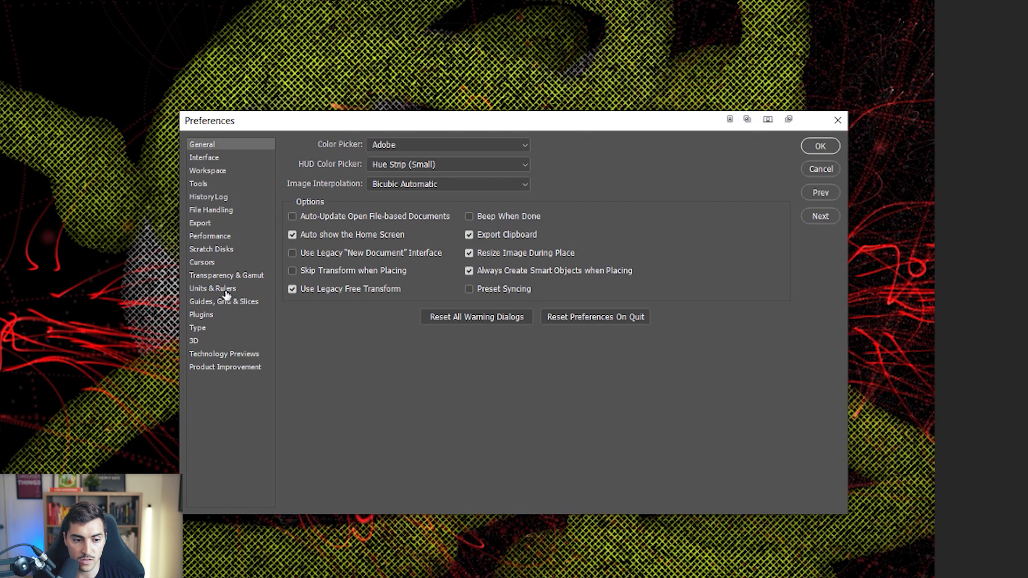
click(222, 237)
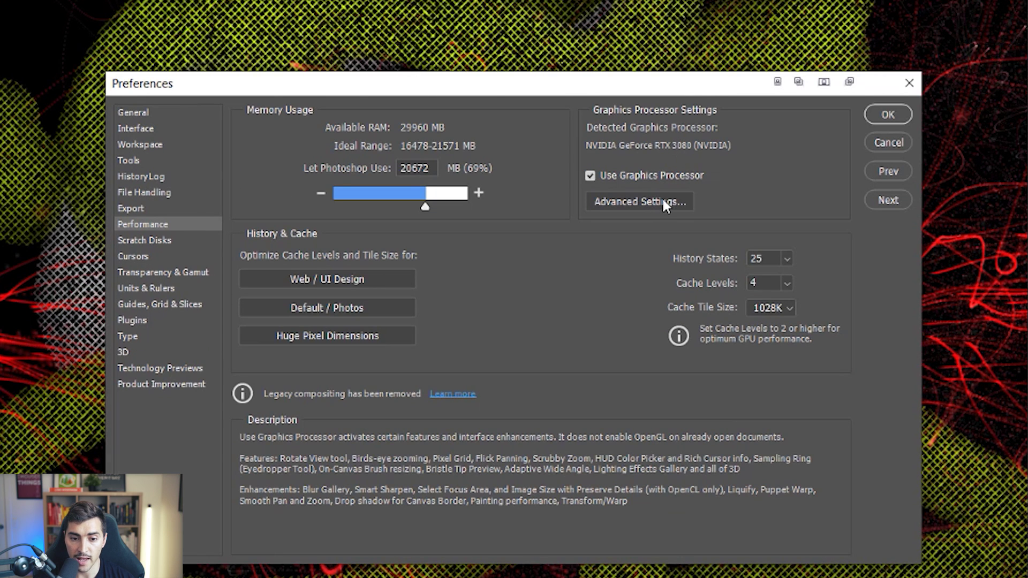
- In Advanced Graphics Processor Settings, try Normal and Advanced drawing modes, then set Basic
click(664, 203)
drag(510, 115, 483, 142)
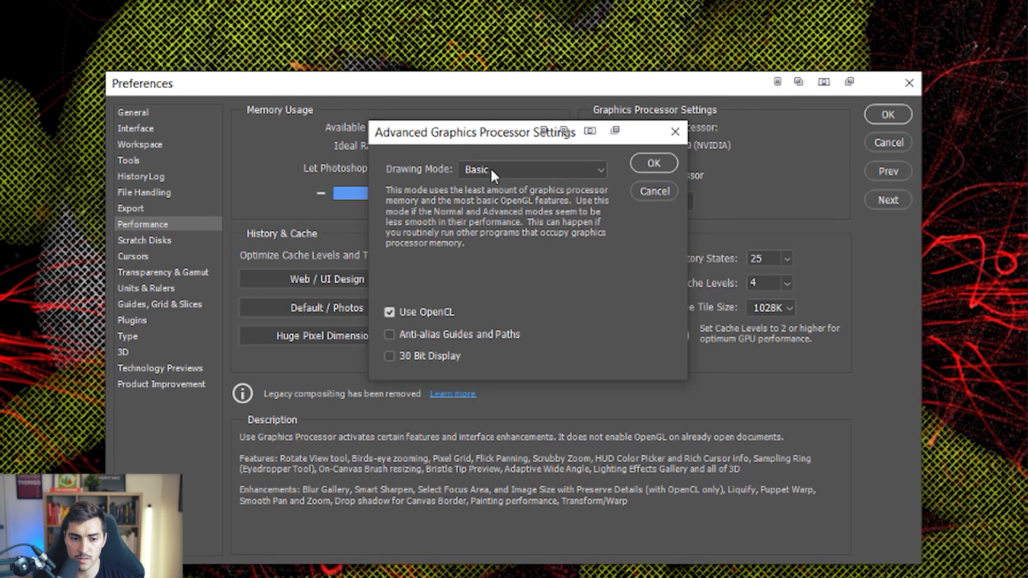
click(490, 168)
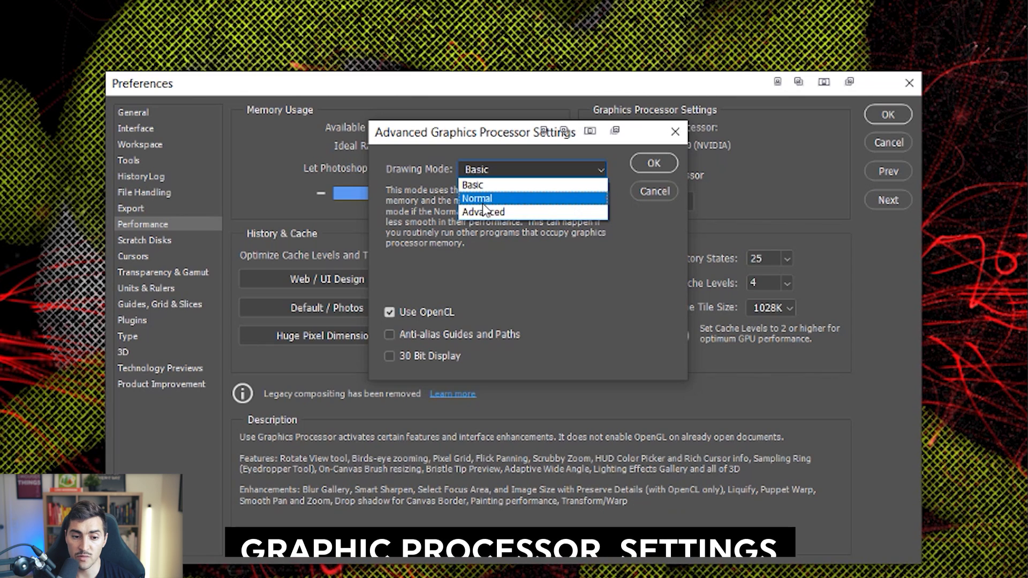
click(496, 199)
click(500, 170)
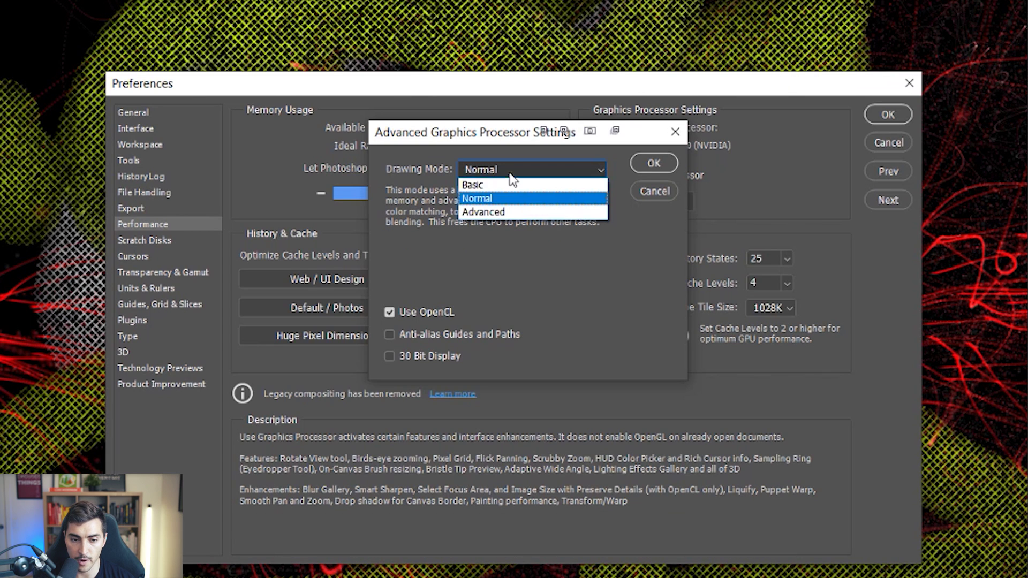
click(497, 210)
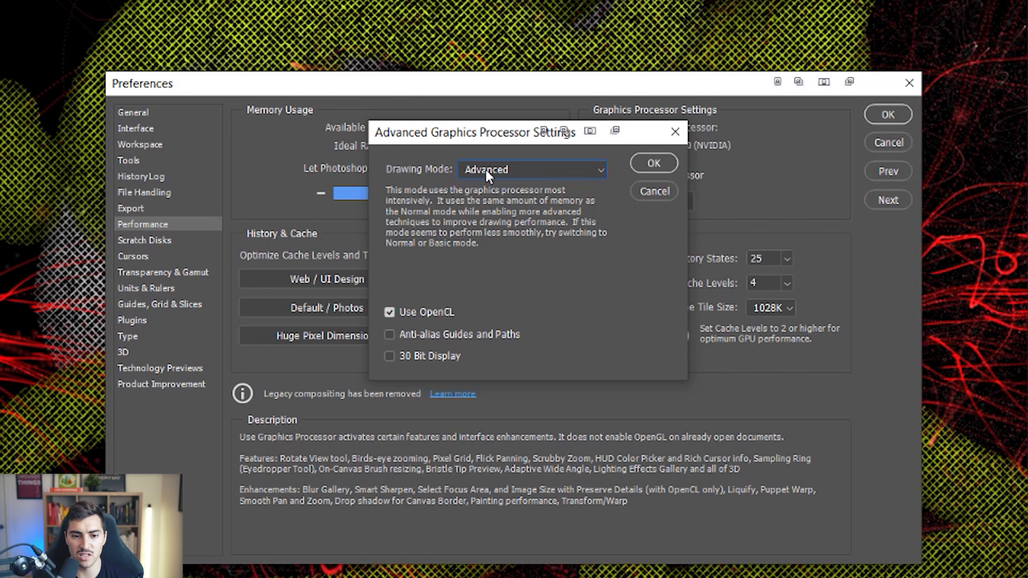
click(487, 172)
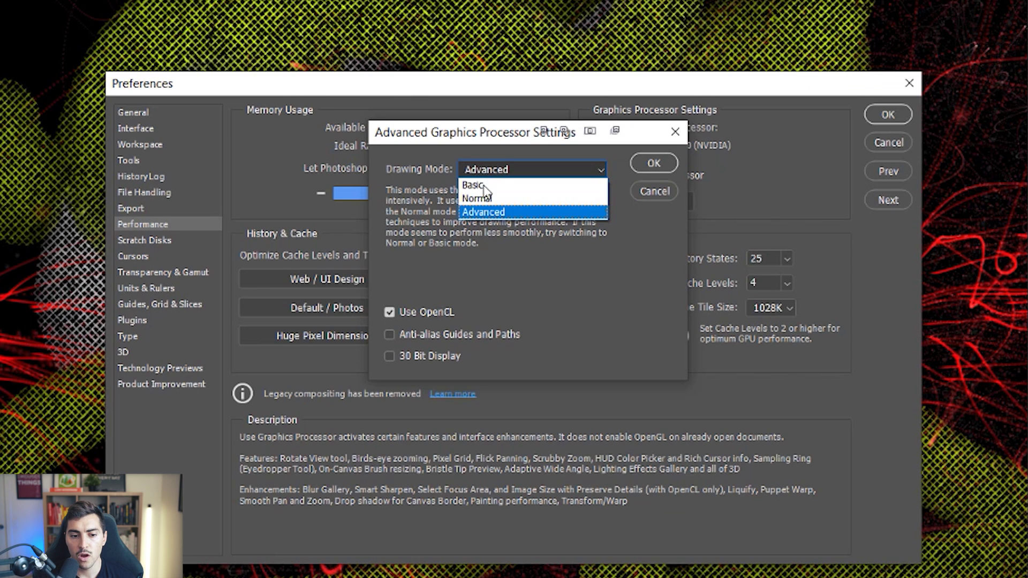
click(494, 186)
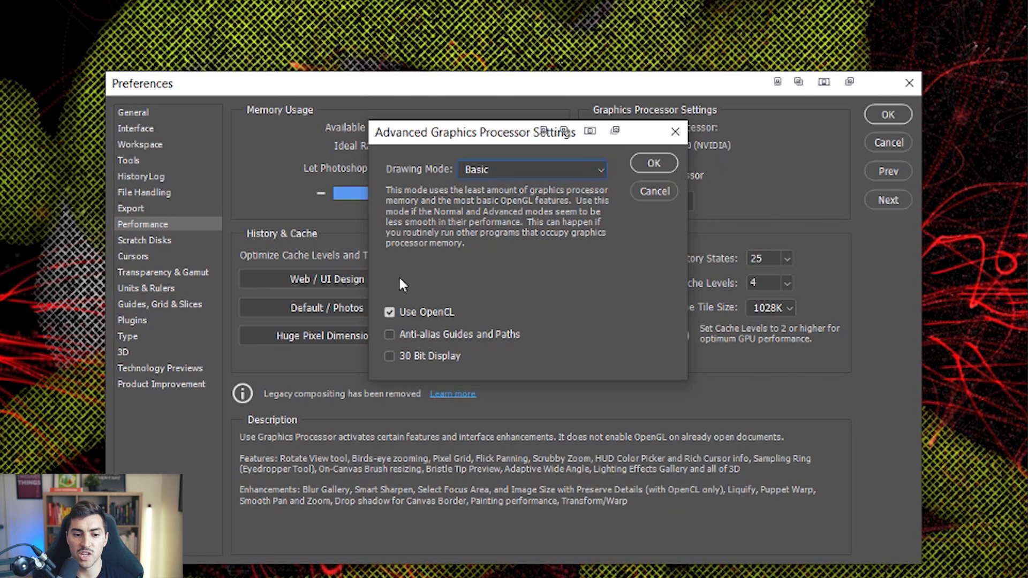
- Toggle the 30 Bit Display option and keep Drawing Mode at Basic
click(390, 357)
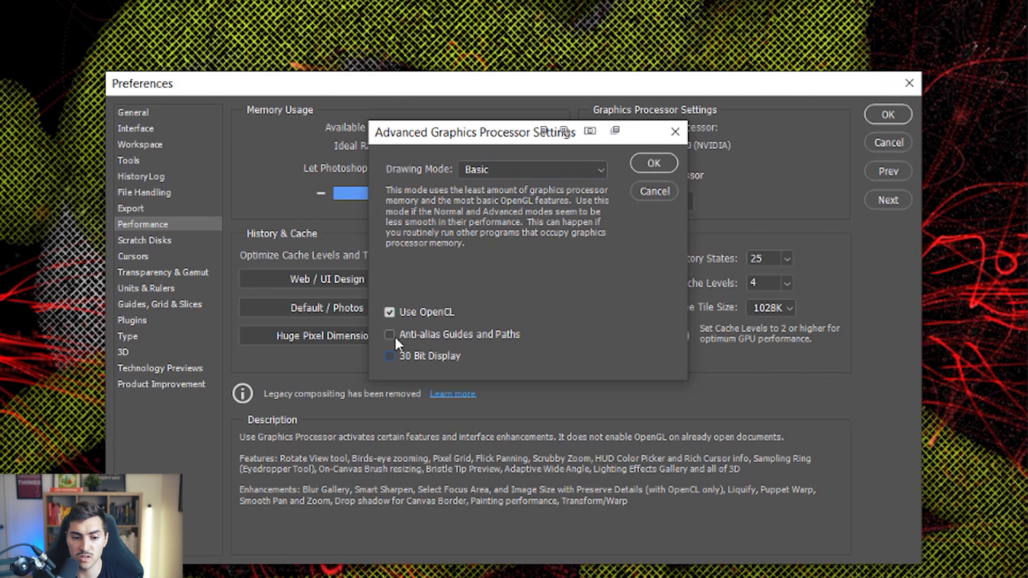
click(390, 314)
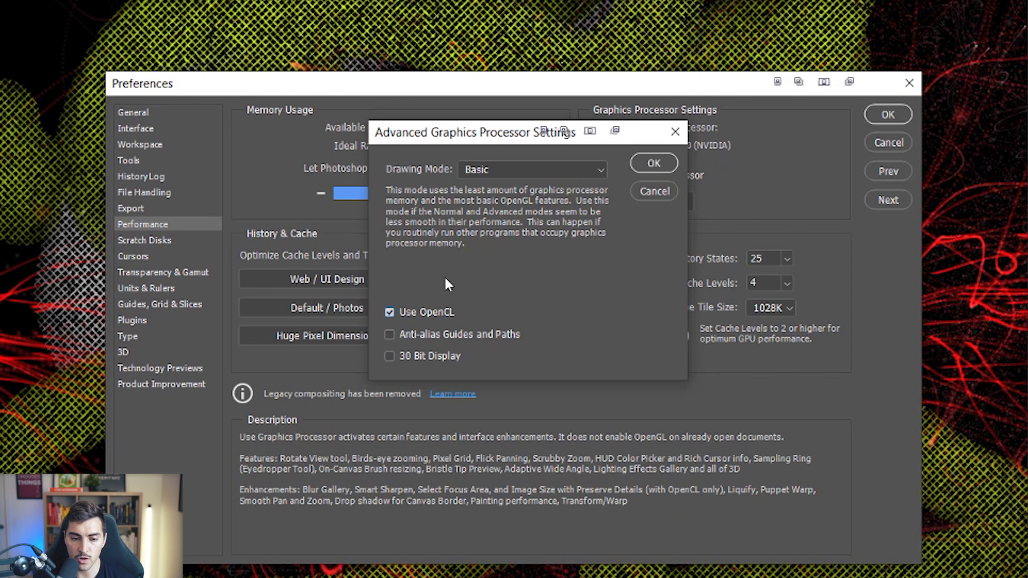
click(494, 170)
click(494, 171)
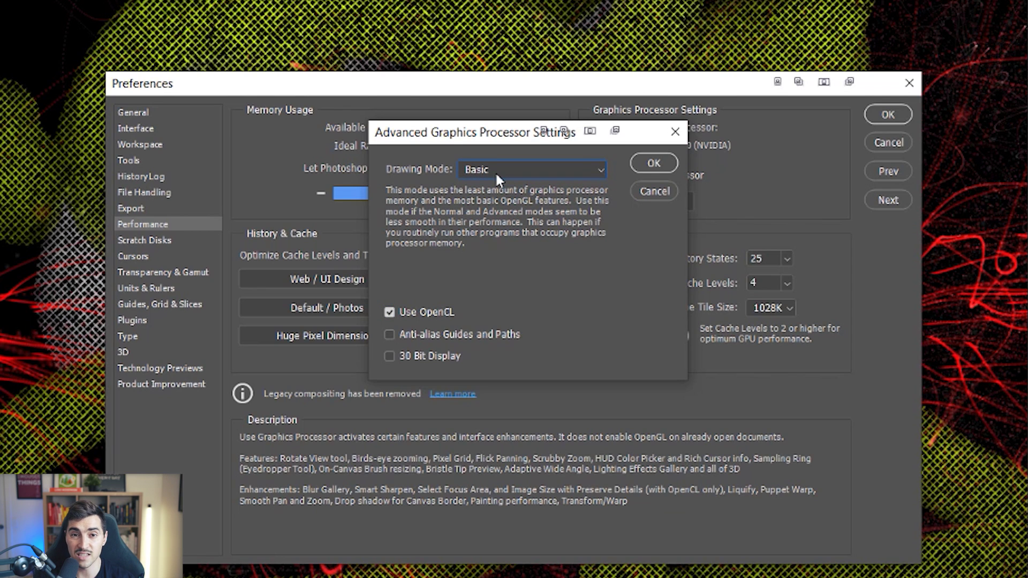
- Close the advanced settings and drag Let Photoshop Use to 22963 MB
click(642, 164)
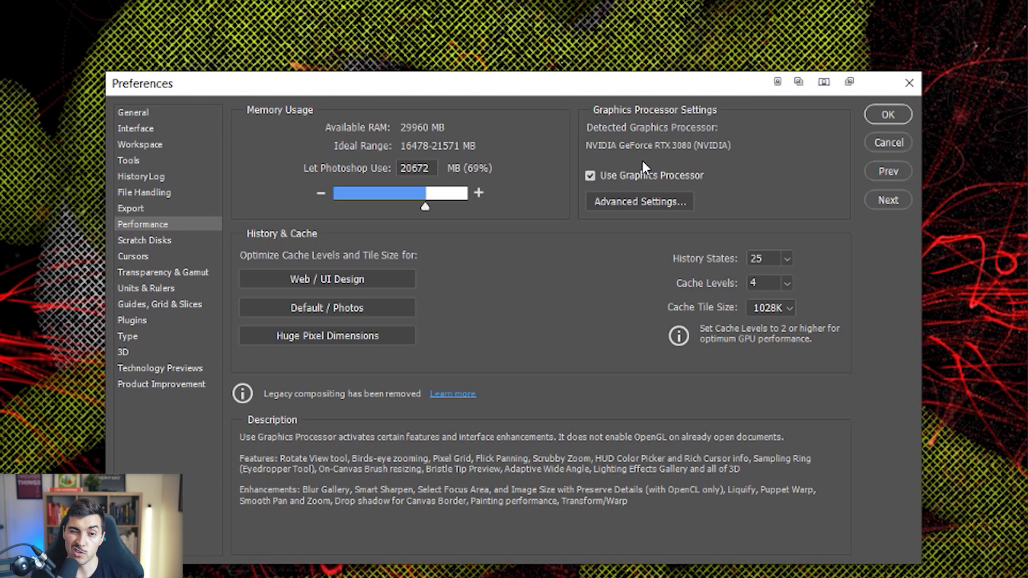
mouse_move(473, 167)
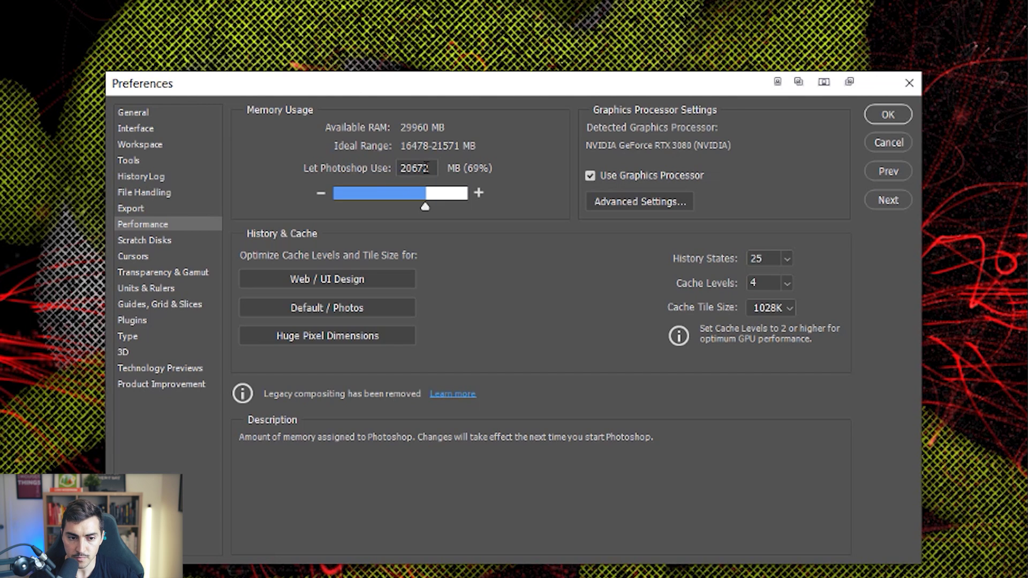
drag(424, 206, 365, 209)
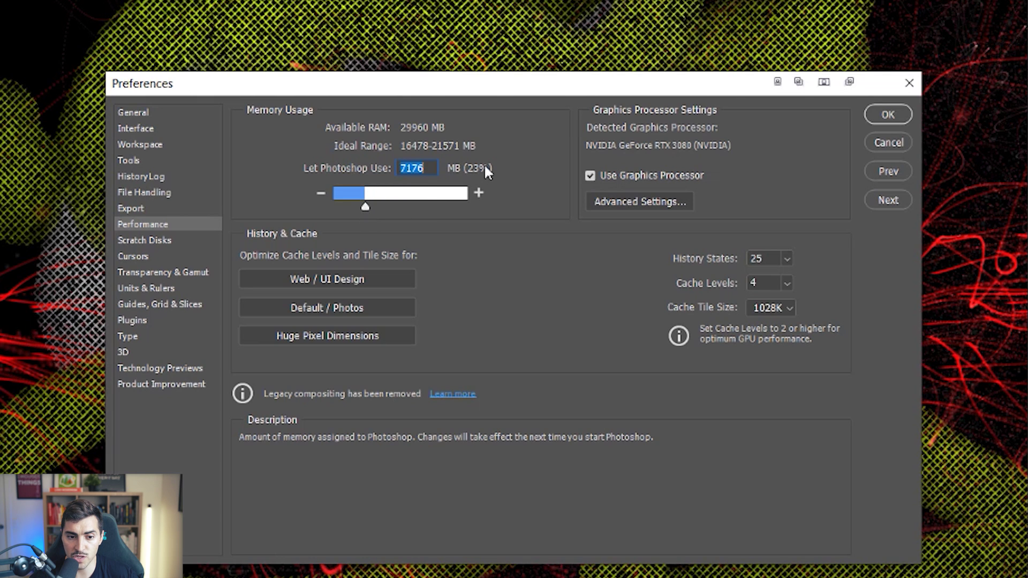
drag(365, 206, 433, 207)
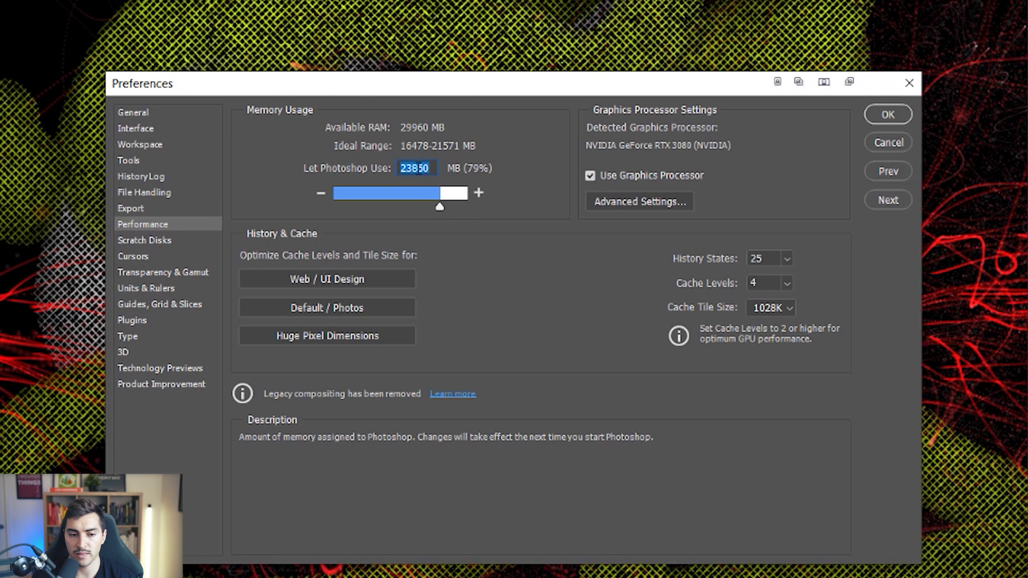
drag(439, 206, 424, 205)
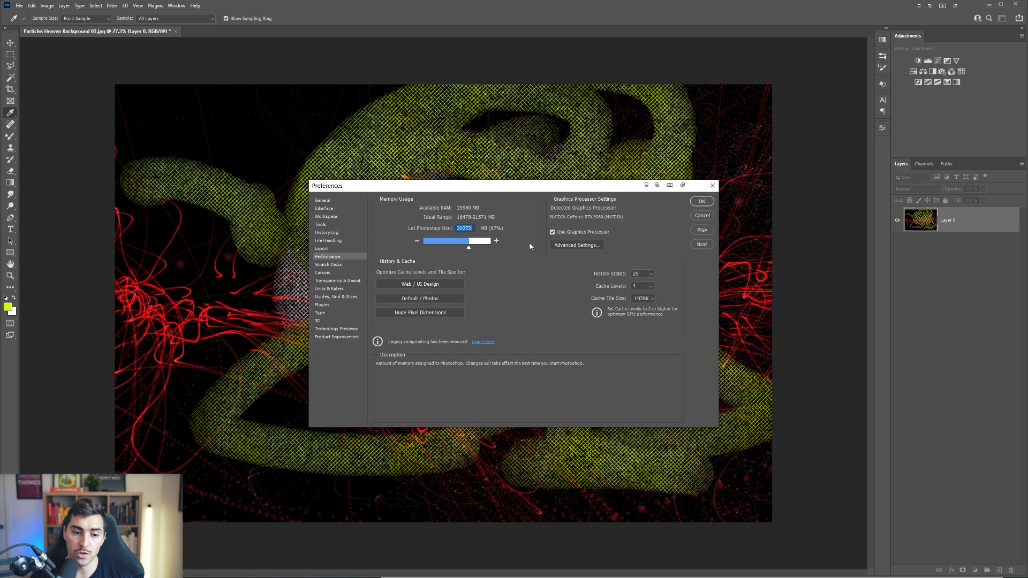
- Compare Huge Pixel Dimensions and Web / UI Design, then settle on Default / Photos (4 levels, 1028K tiles)
mouse_move(492, 261)
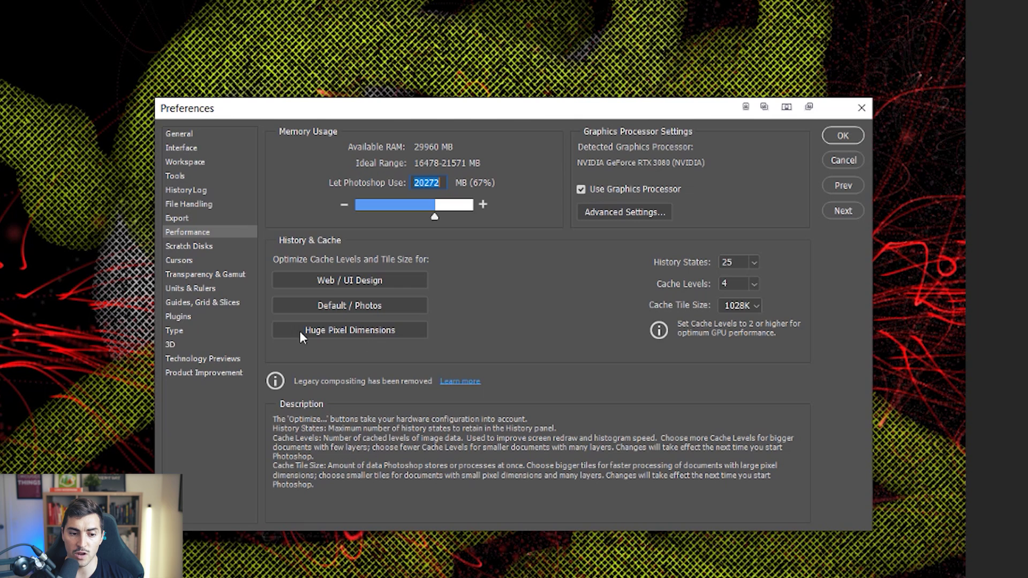
click(334, 332)
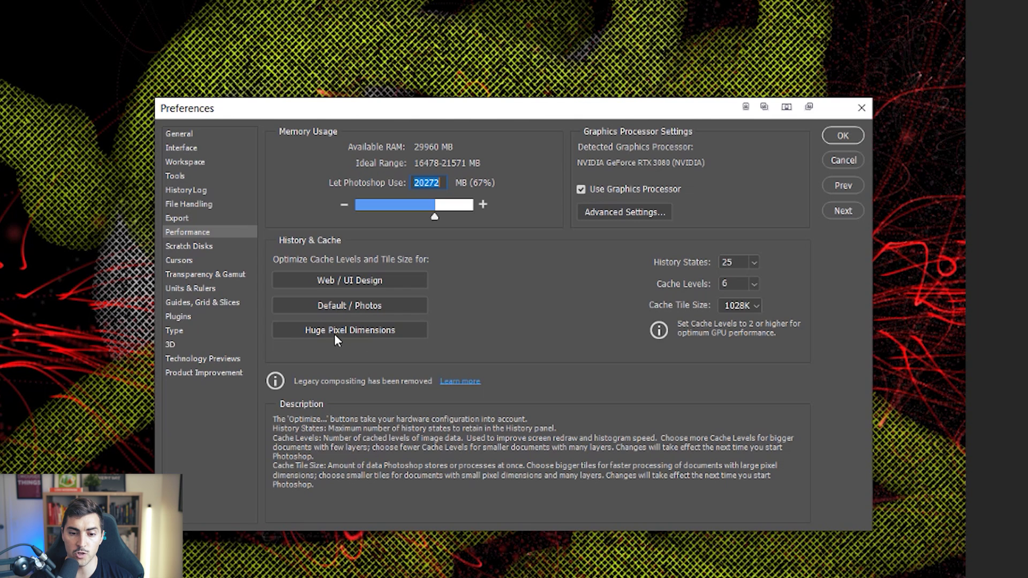
click(735, 262)
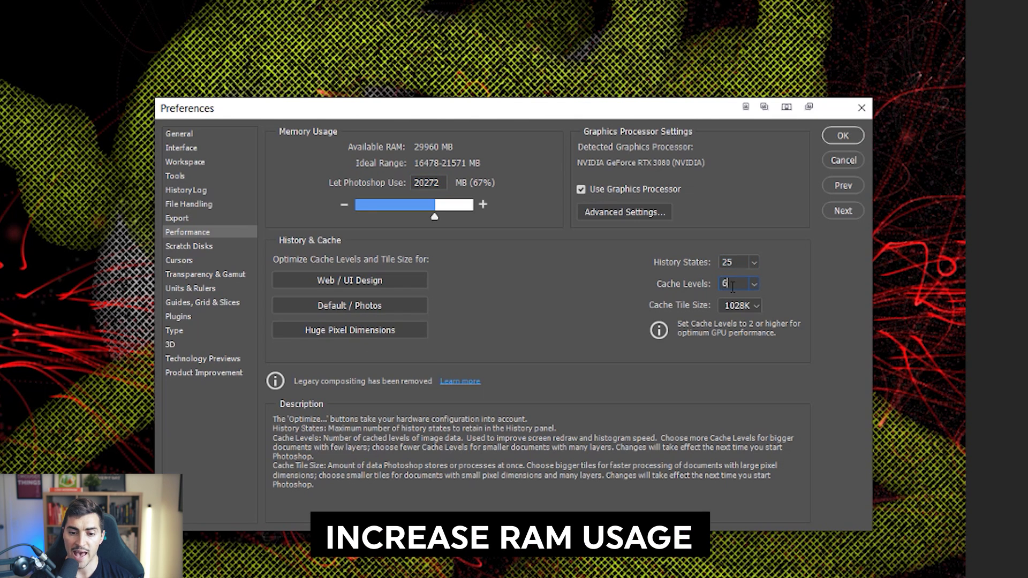
click(732, 284)
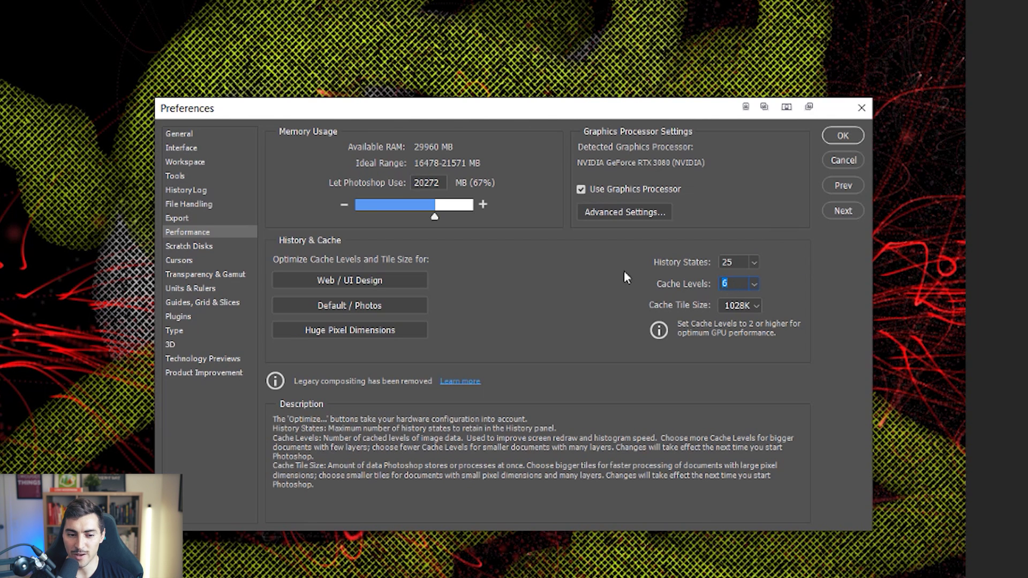
click(350, 284)
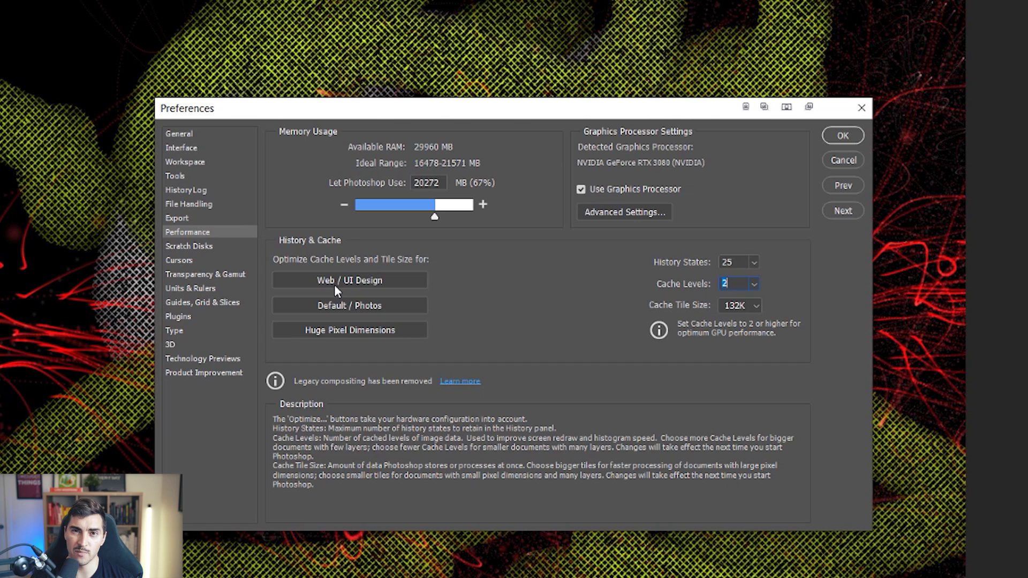
click(382, 308)
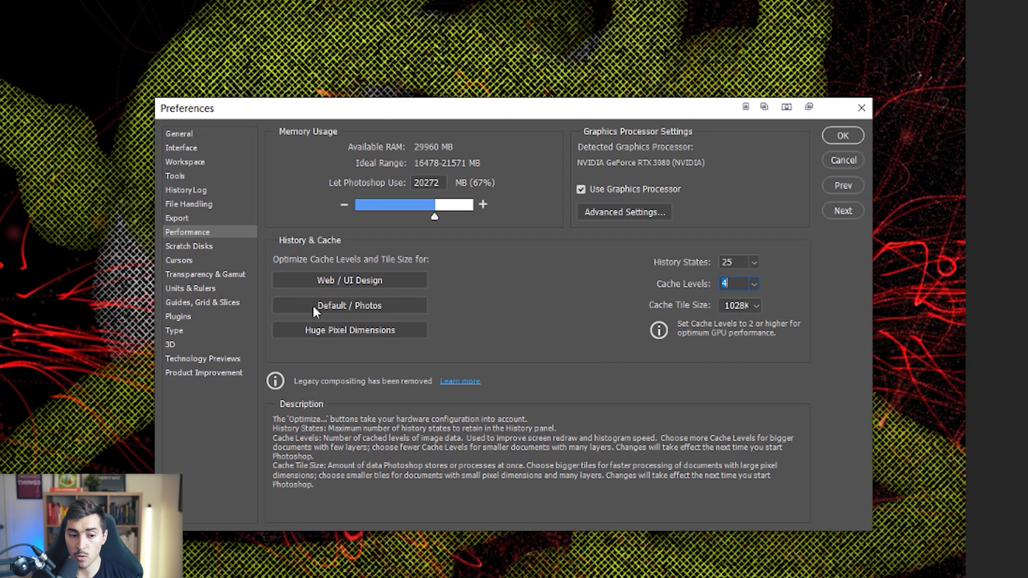
double_click(738, 284)
click(738, 284)
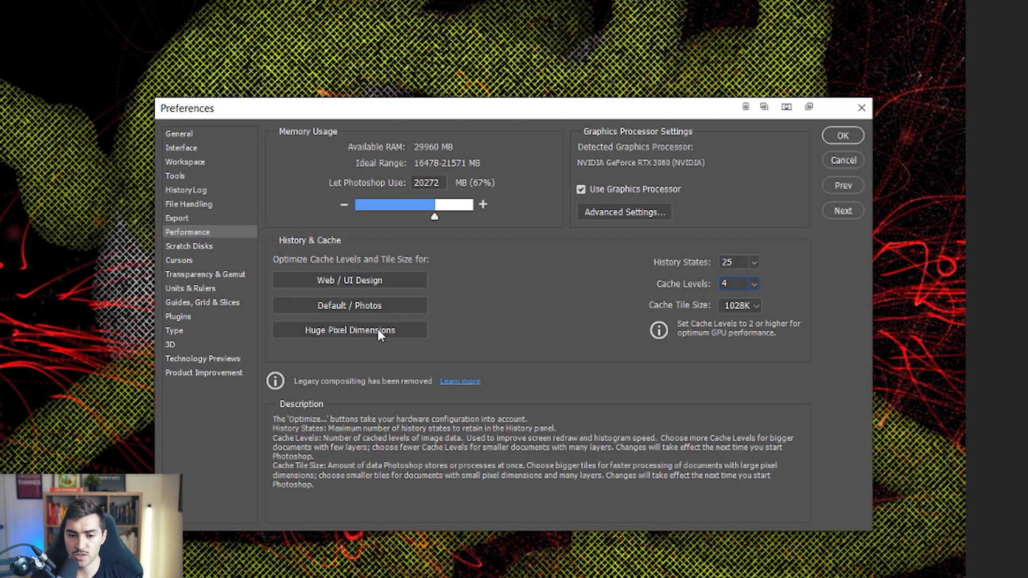
click(377, 328)
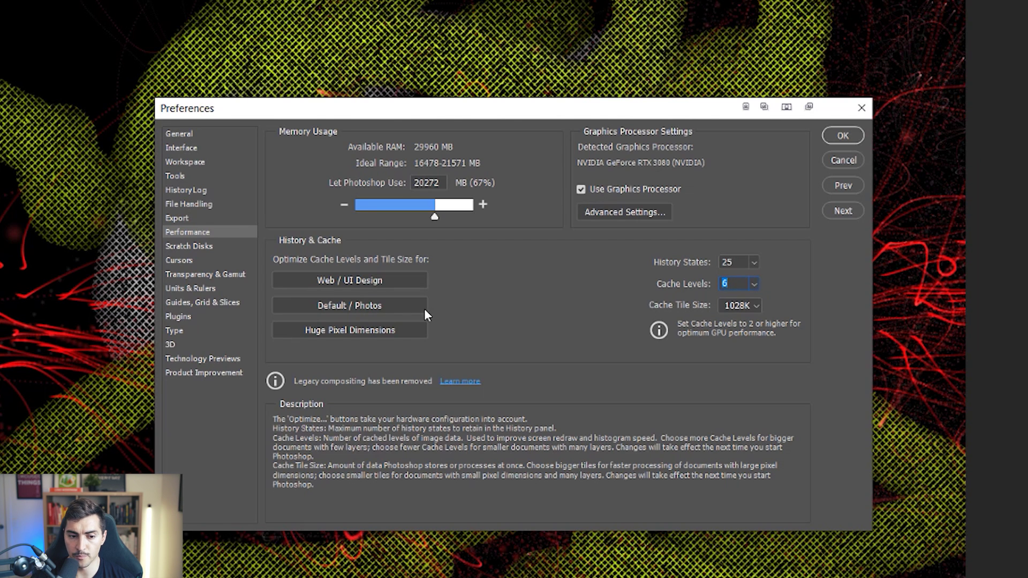
click(394, 305)
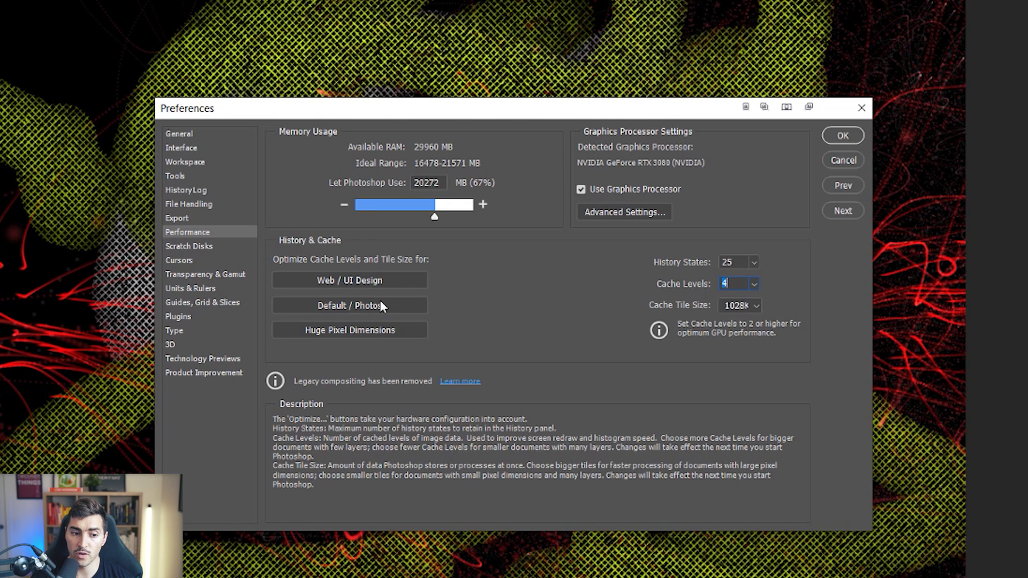
- Save the Performance preferences and set up a 10000 × 1000 px, 16 bit document without artboards
click(843, 136)
key(ctrl+n)
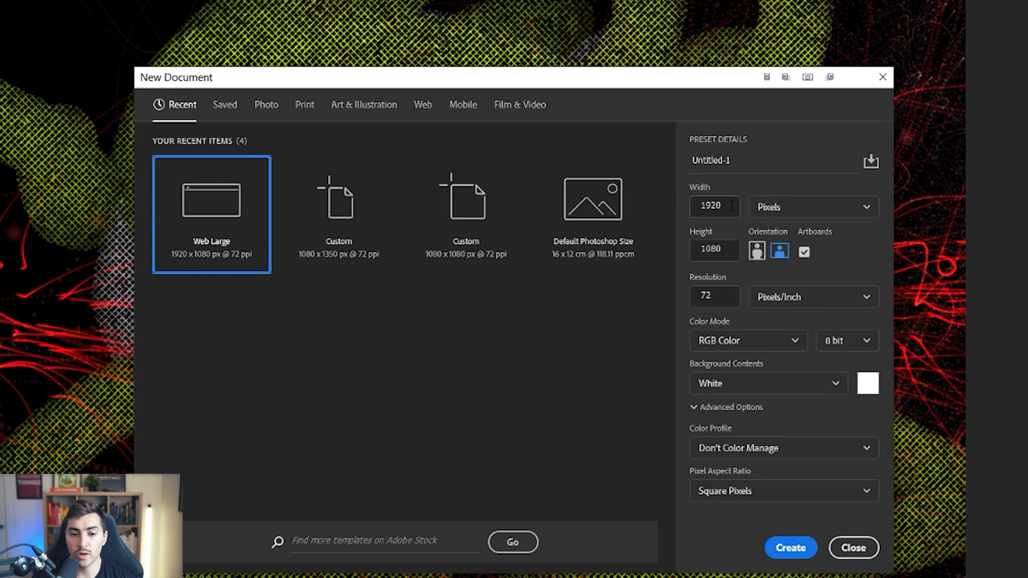
click(692, 208)
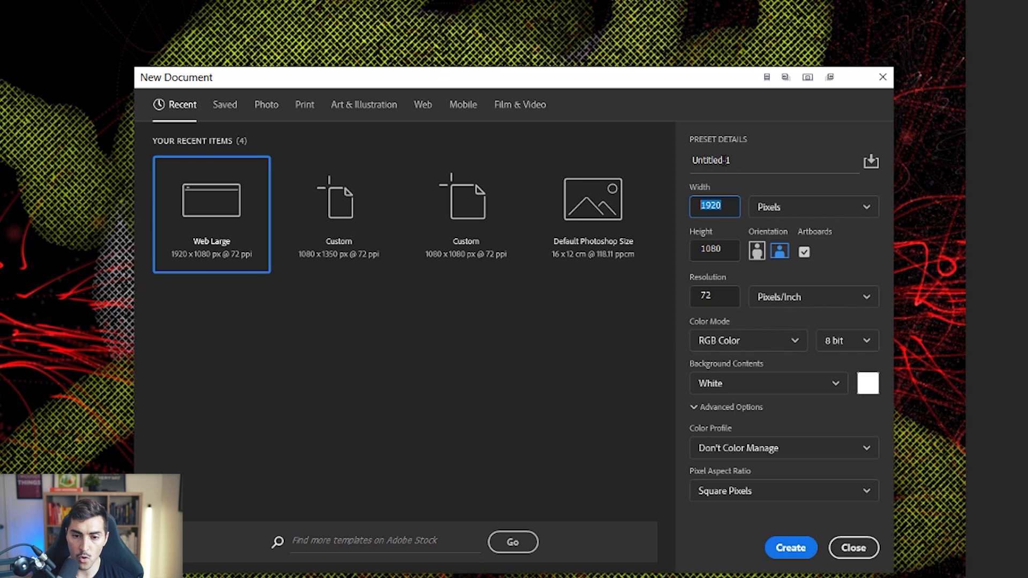
text(10000)
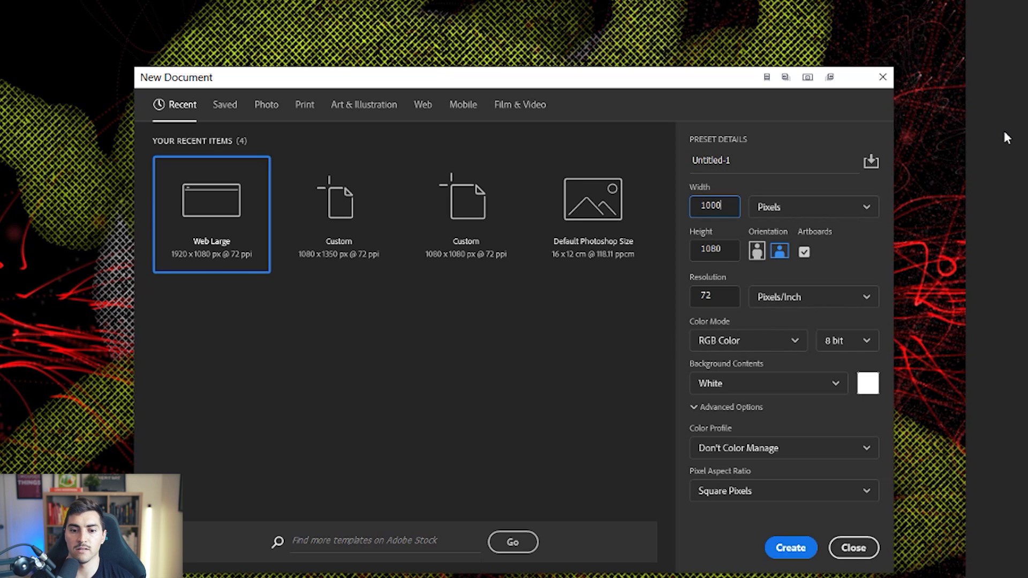
key(Tab)
key(Tab)
text(1000)
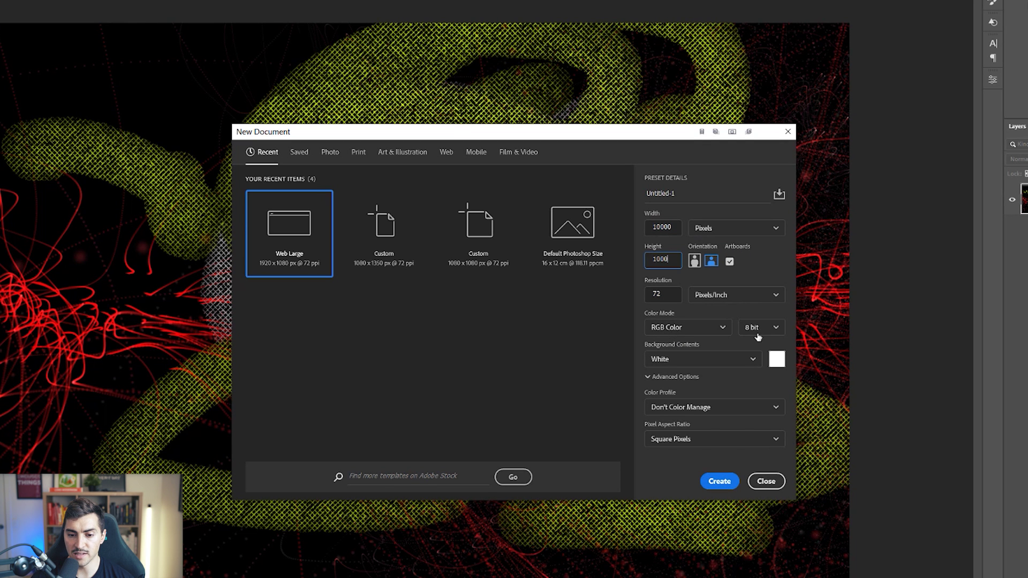
click(759, 335)
click(755, 362)
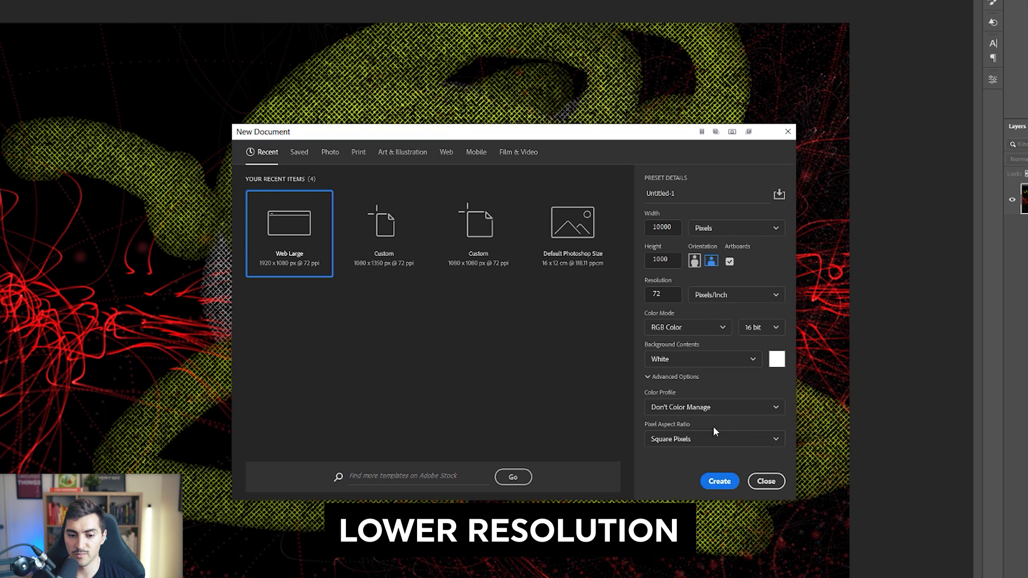
click(729, 262)
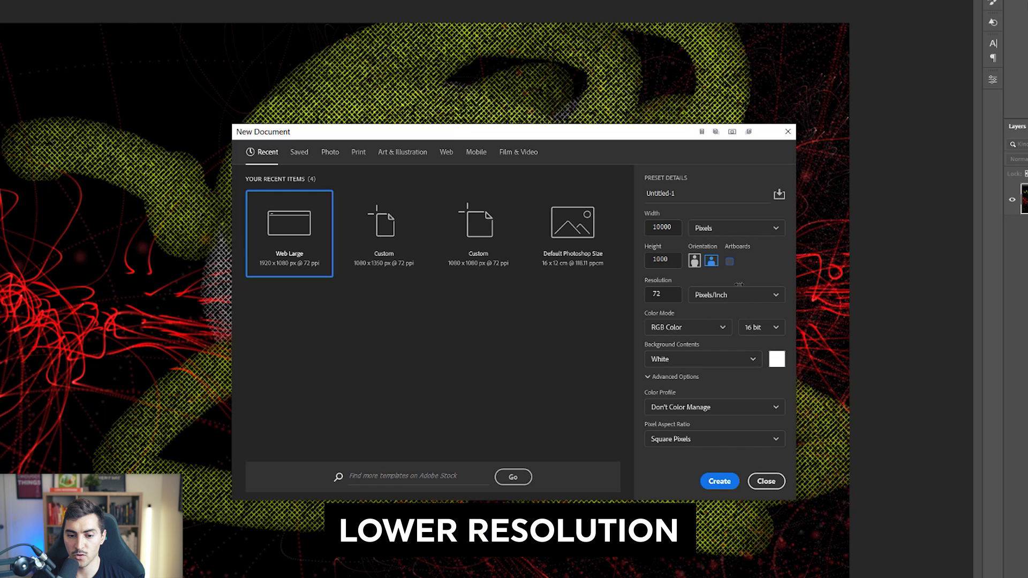
- Create the 10000 × 1000 document and paint yellow-green test strokes at both ends
click(717, 482)
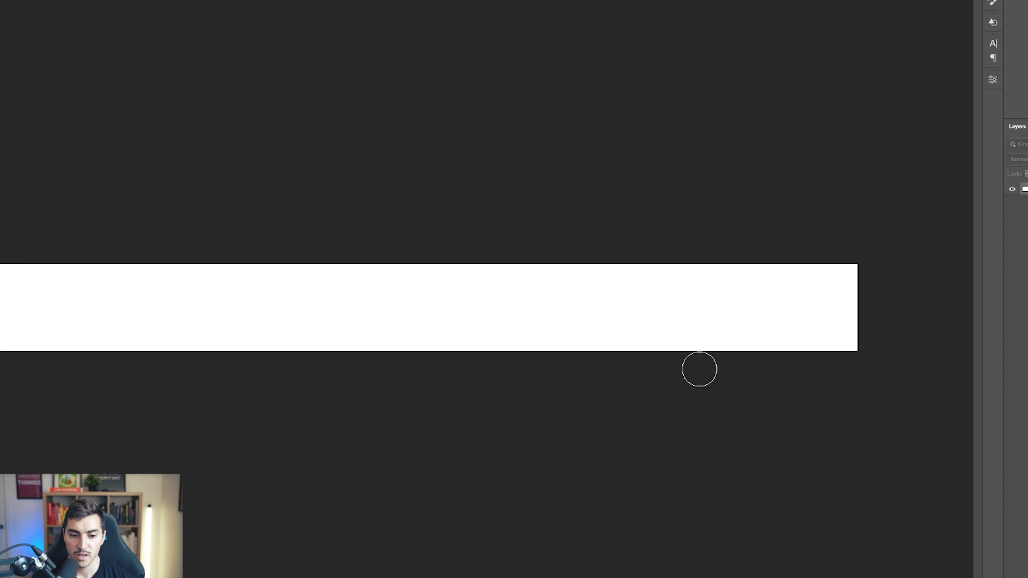
scroll(245, 280, down, 2)
scroll(106, 292, up, 2)
scroll(10, 293, up, 2)
drag(11, 293, 358, 242)
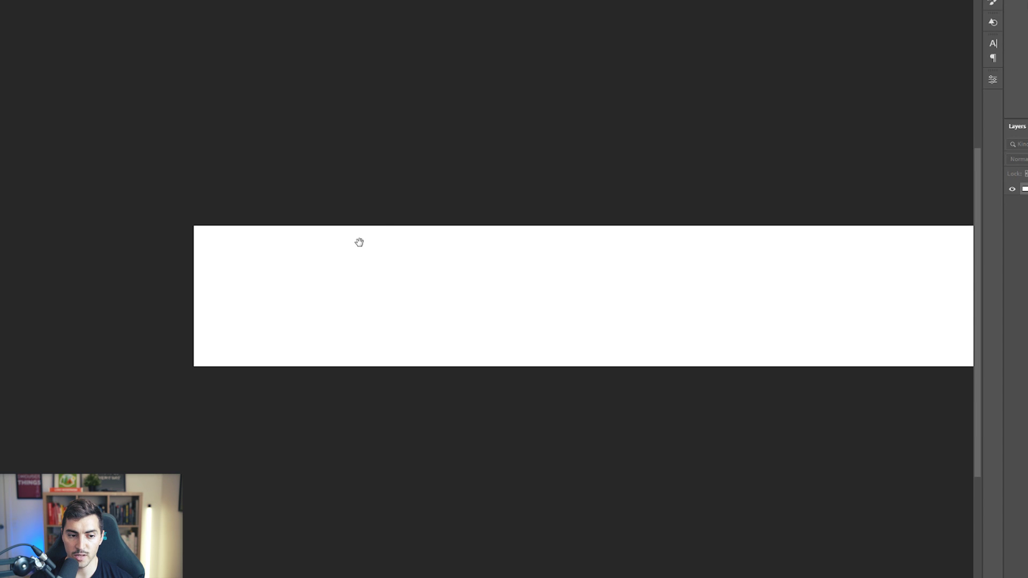
mouse_move(225, 241)
mouse_down()
mouse_move(480, 305)
mouse_move(162, 285)
mouse_up()
scroll(770, 323, up, 2)
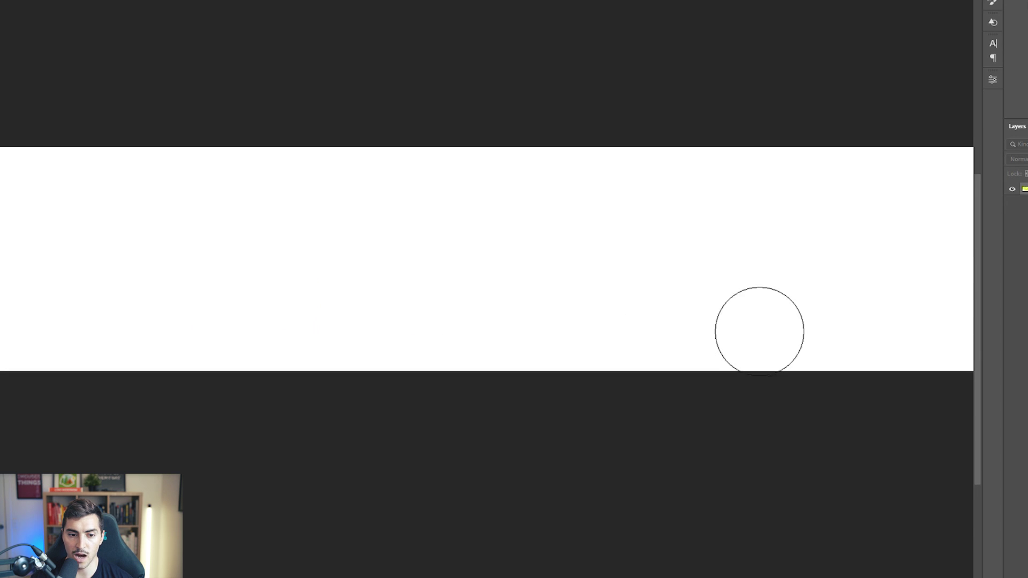
drag(771, 323, 53, 316)
drag(482, 236, 436, 220)
scroll(435, 220, down, 2)
drag(369, 183, 368, 158)
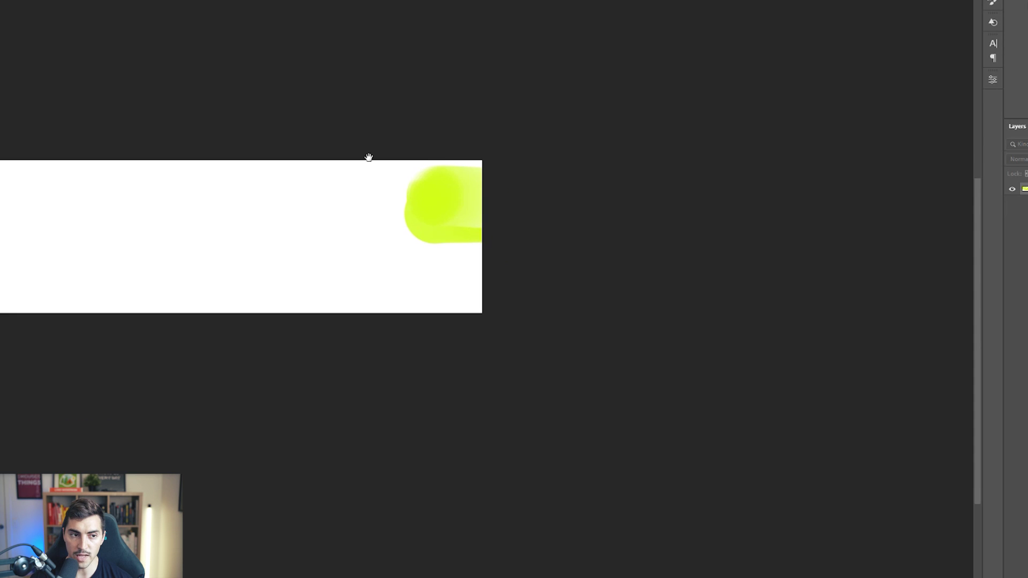
- Make a 10000 × 10000 px document, zoom in on it, and start another new document
key(ctrl+n)
click(660, 259)
click(720, 481)
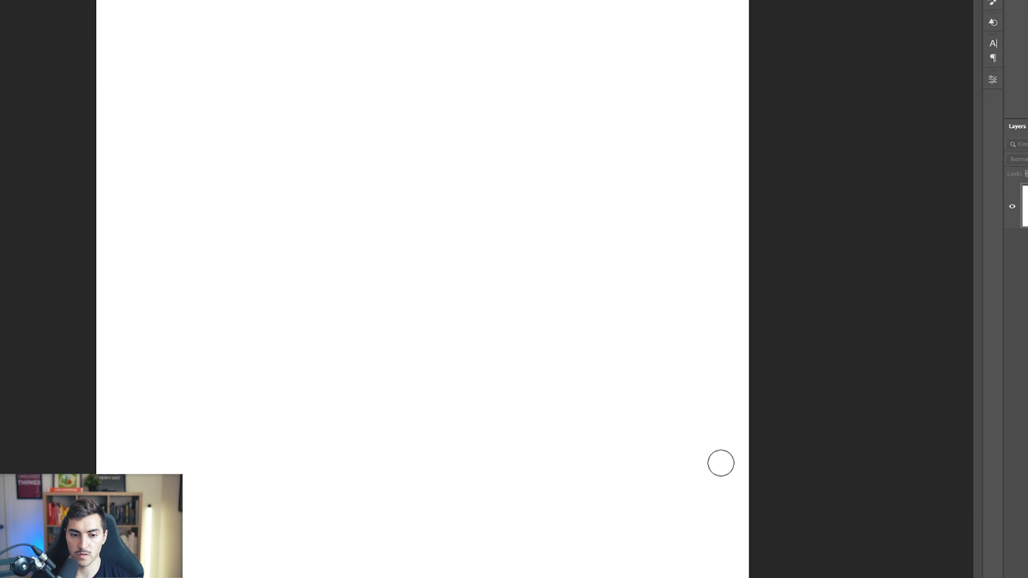
key(ctrl+plus)
key(ctrl+plus)
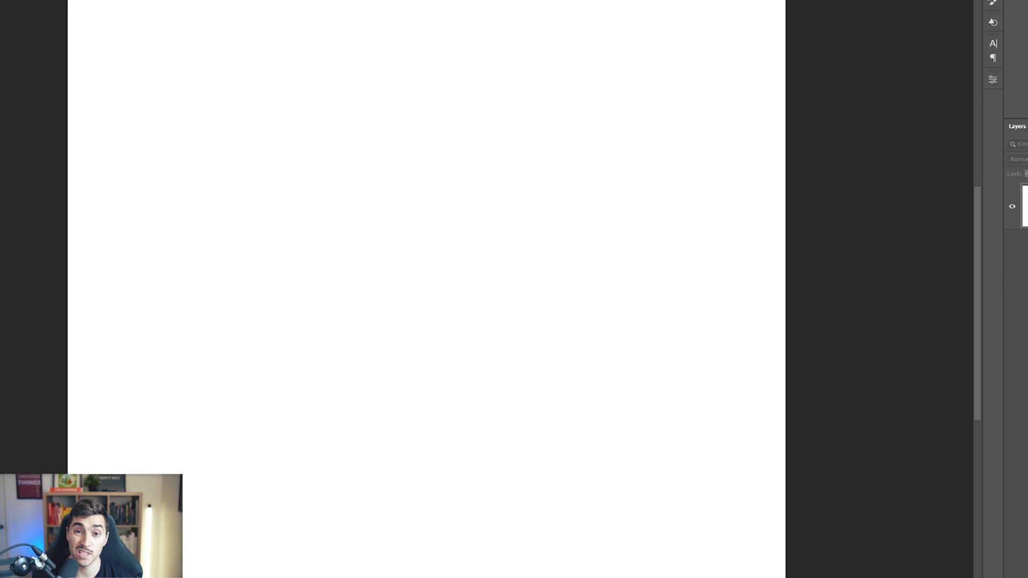
key(ctrl+n)
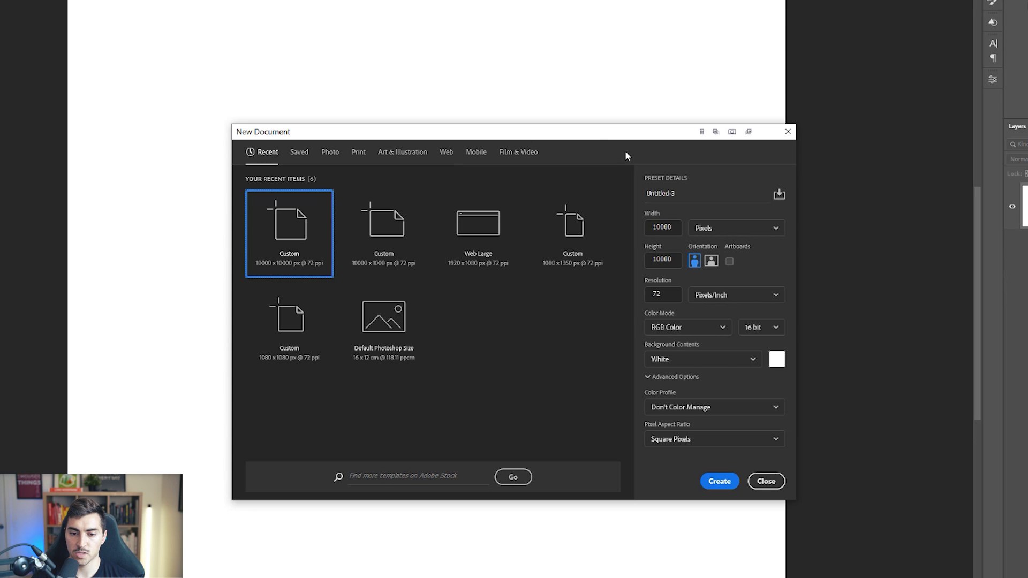
- Enter a width of 1920, then close the New Document dialog without creating anything
click(662, 227)
text(1920)
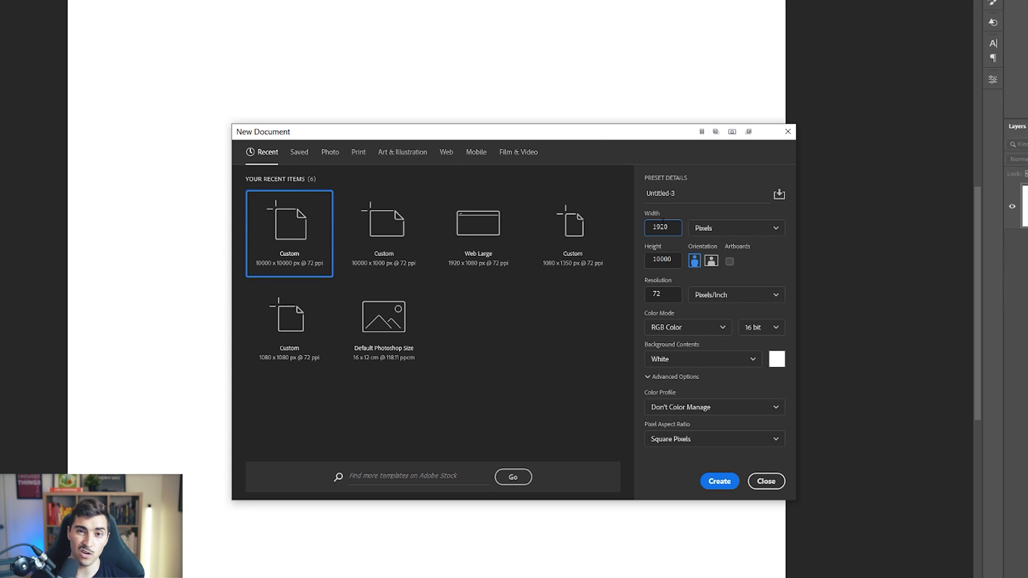
click(773, 481)
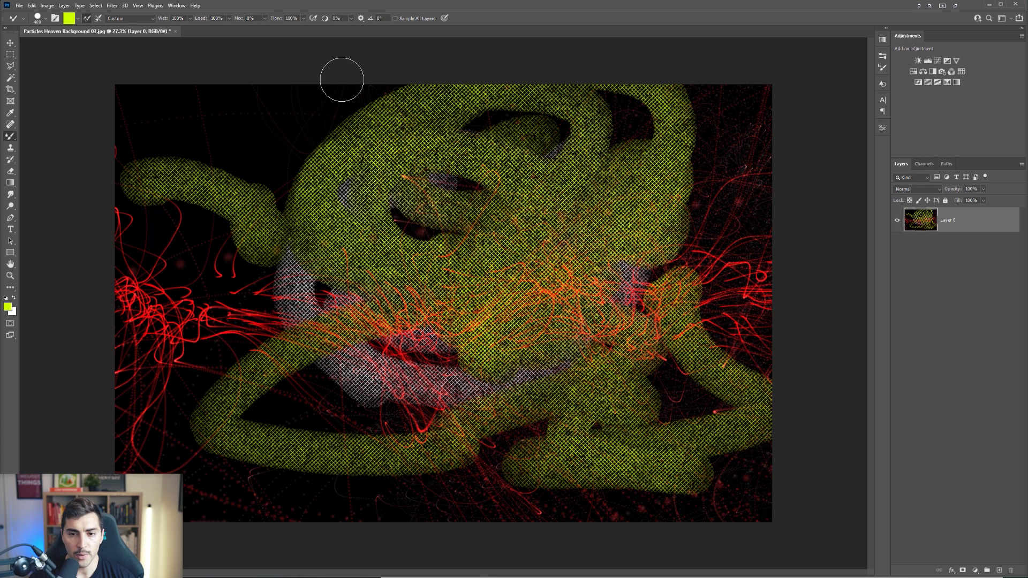
- In the brush presets, expand Special Effects Brushes and smudge the artwork's centre with a concept smudge preset
click(881, 58)
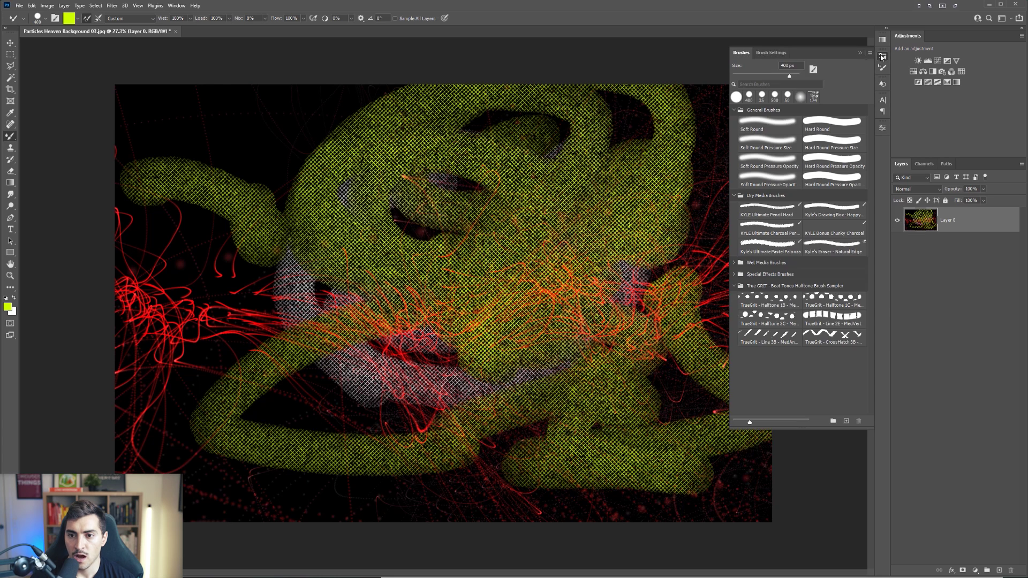
click(176, 6)
click(829, 79)
click(734, 110)
click(735, 122)
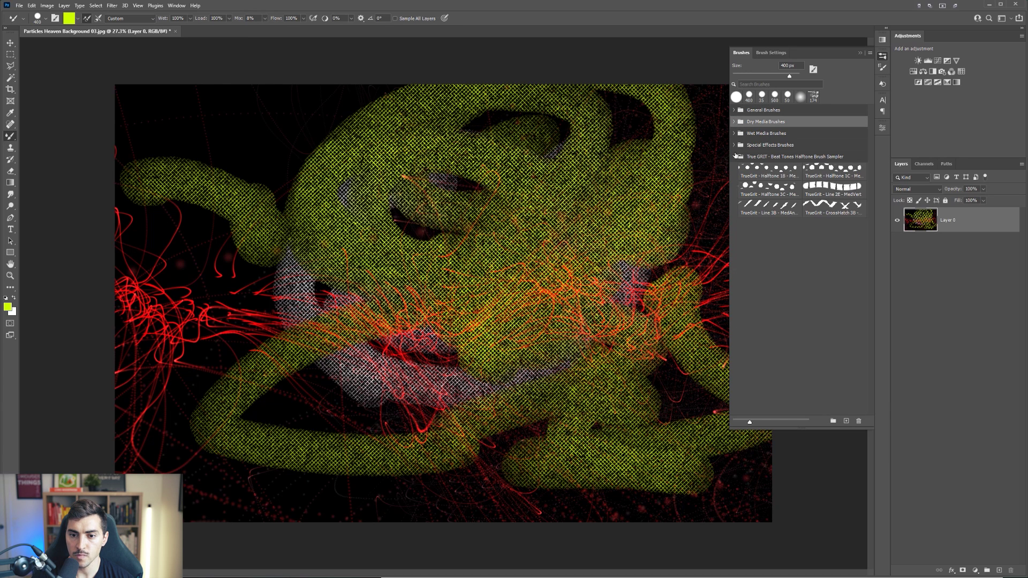
click(733, 145)
click(834, 177)
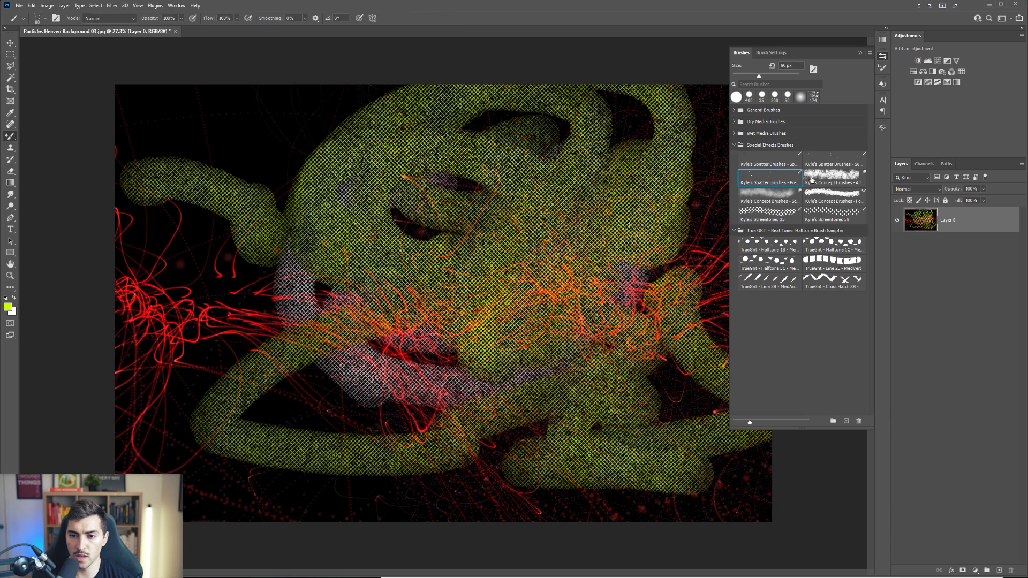
drag(428, 107, 452, 386)
mouse_move(338, 132)
mouse_down()
mouse_move(251, 203)
mouse_move(257, 232)
mouse_move(348, 265)
mouse_move(423, 314)
mouse_move(455, 386)
mouse_move(409, 399)
mouse_up()
- Pick KYLE Ultimate Charcoal Pen and paint a yellow loop plus thick enlarged zig-zag strokes
click(768, 245)
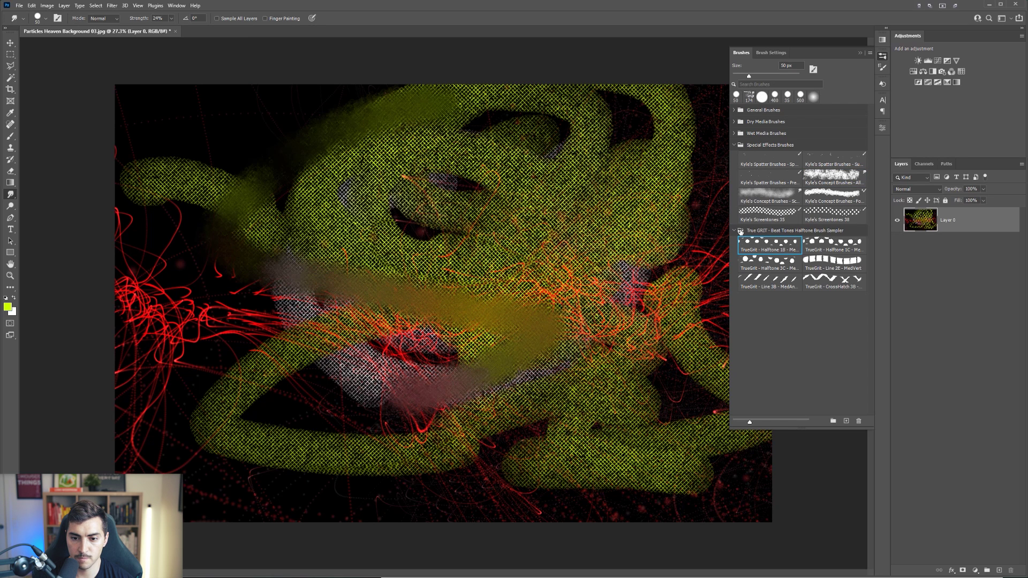
click(735, 230)
click(735, 134)
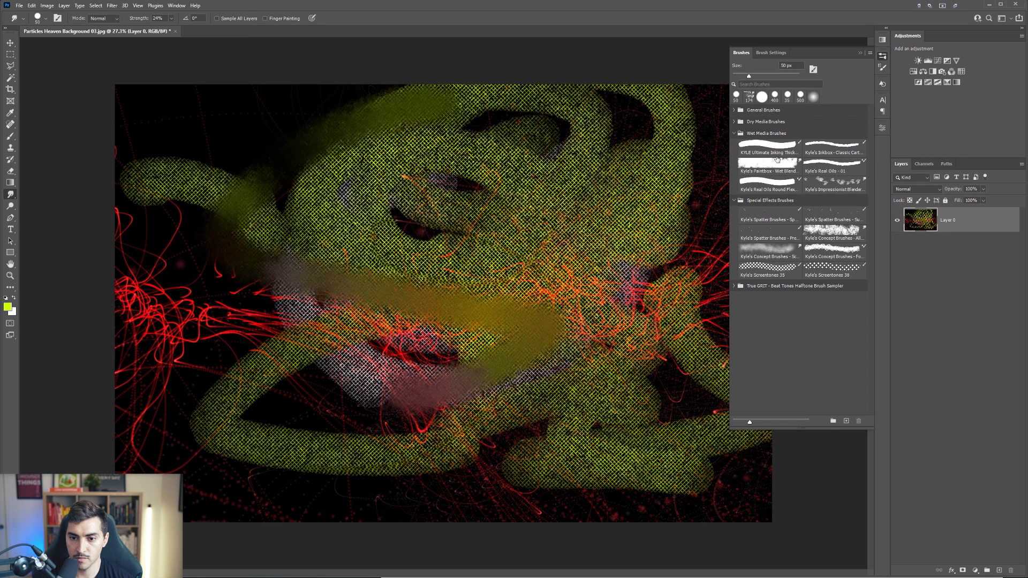
click(773, 154)
click(736, 122)
click(770, 155)
mouse_move(608, 152)
mouse_down()
mouse_move(423, 295)
mouse_move(272, 268)
mouse_up()
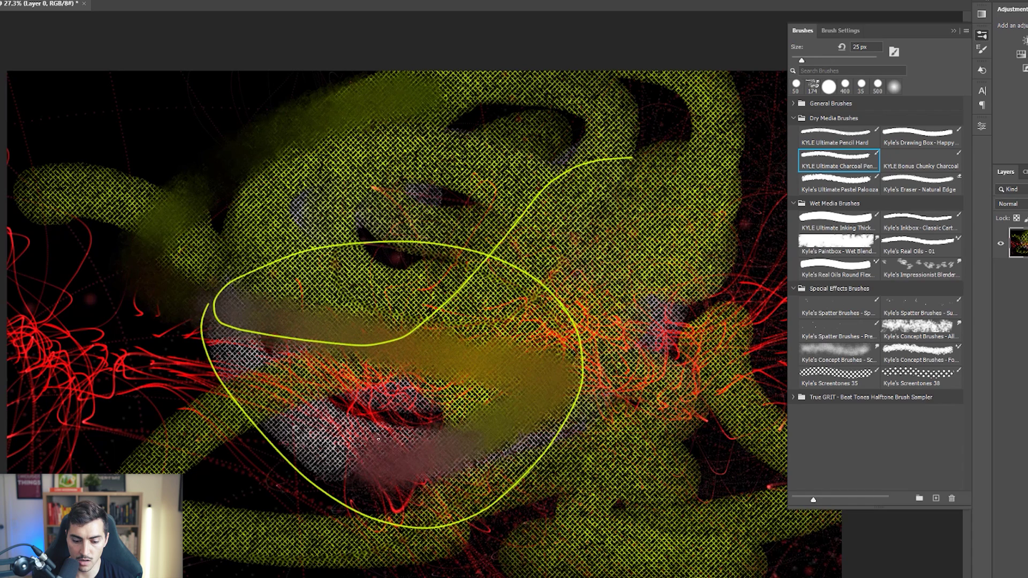
key(bracketright)
key(bracketright)
key(bracketright)
key(bracketright)
key(bracketright)
key(bracketright)
key(bracketright)
key(bracketright)
key(bracketright)
key(bracketright)
key(bracketright)
key(bracketright)
key(bracketright)
key(bracketright)
key(bracketright)
key(bracketright)
mouse_move(517, 217)
mouse_down()
mouse_move(521, 278)
mouse_move(407, 375)
mouse_move(527, 506)
mouse_up()
drag(142, 292, 190, 545)
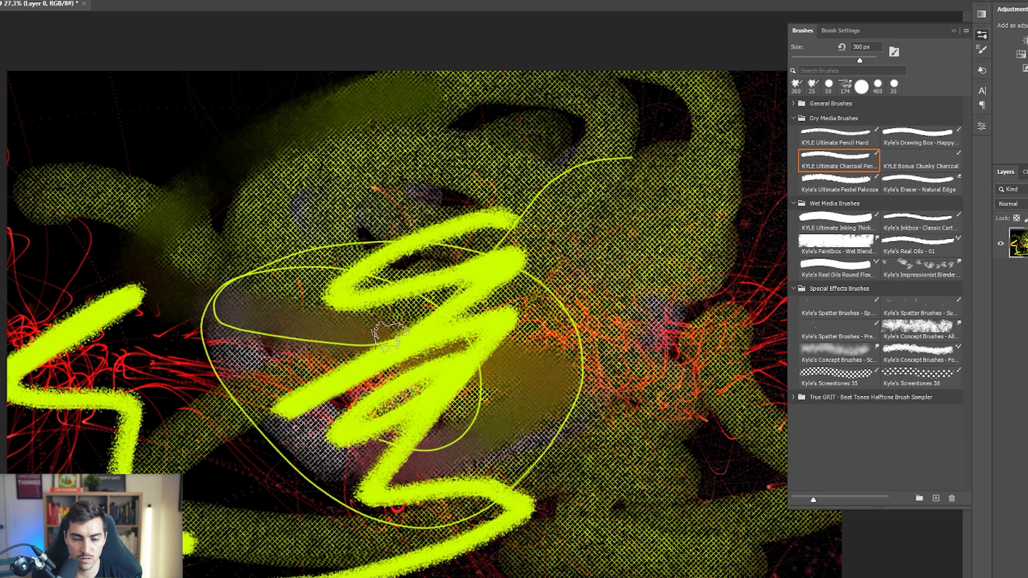
- Start loading brushes from a file and browse to G: > Adobe > Adobe Photoshop 2021
click(966, 32)
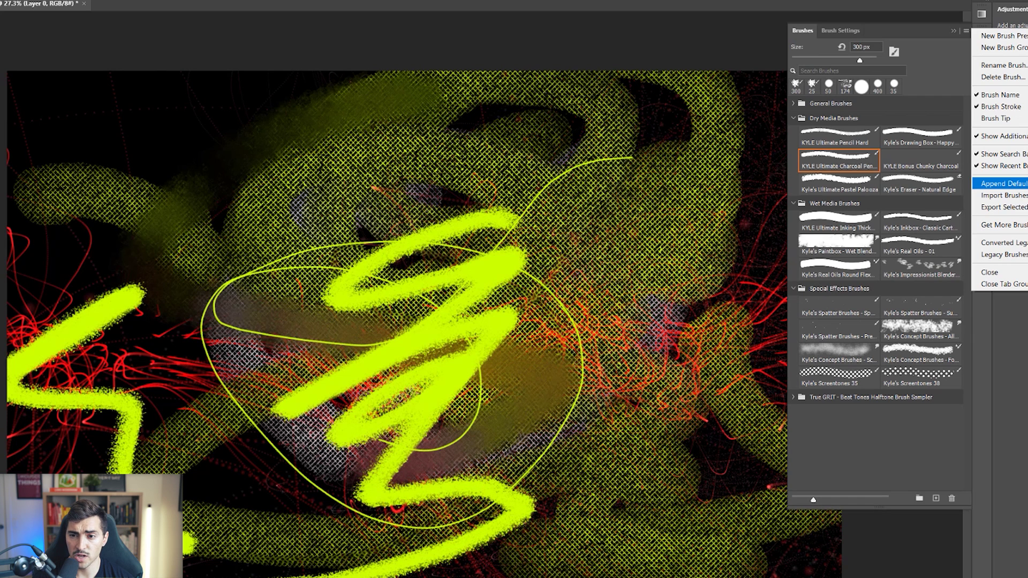
click(1017, 195)
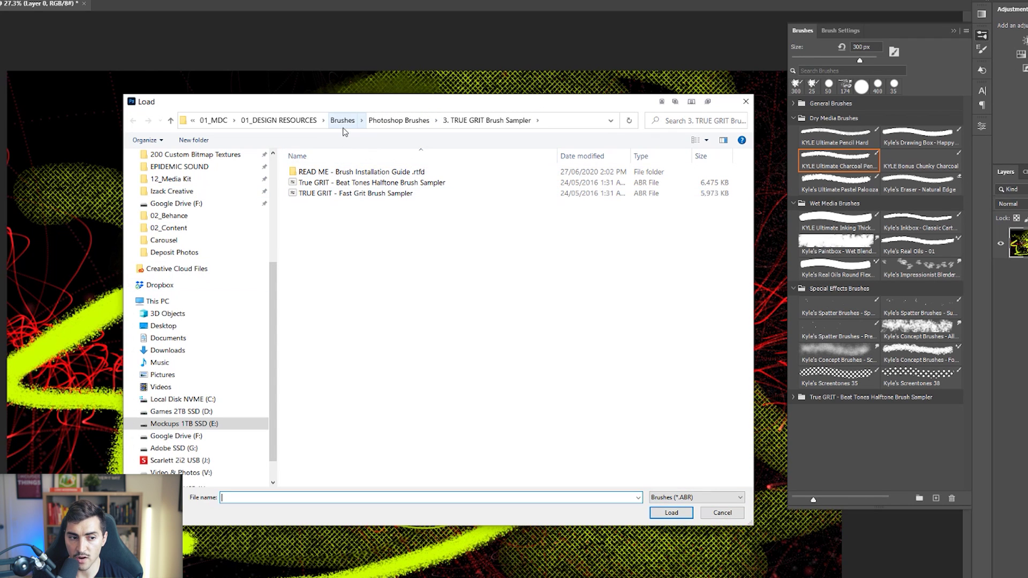
click(173, 448)
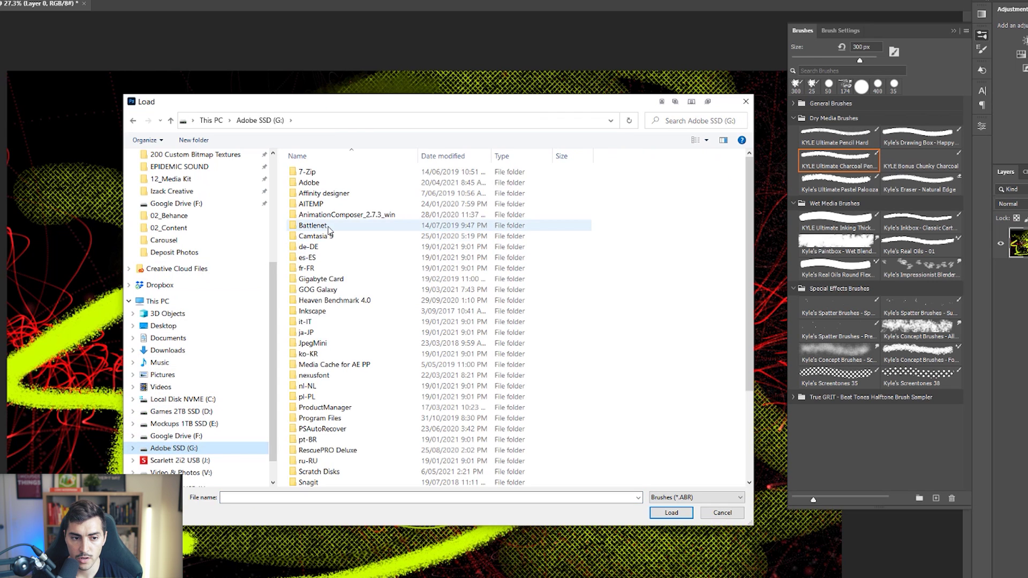
double_click(315, 183)
scroll(364, 396, down, 1)
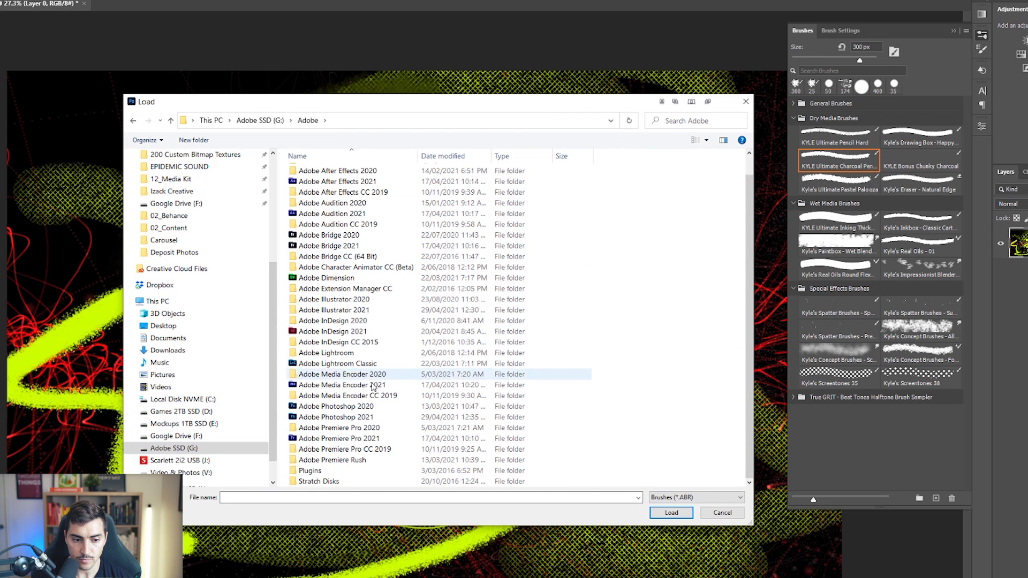
double_click(346, 417)
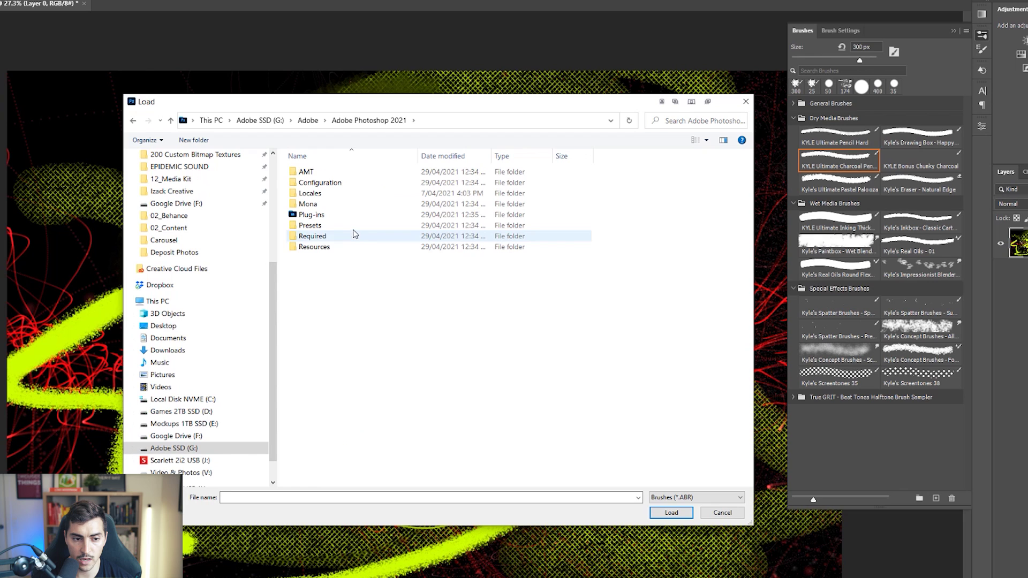
- Search the Photoshop 2021 folder for 'brushes' and open the Presets > Brushes folder
click(670, 115)
text(brushes)
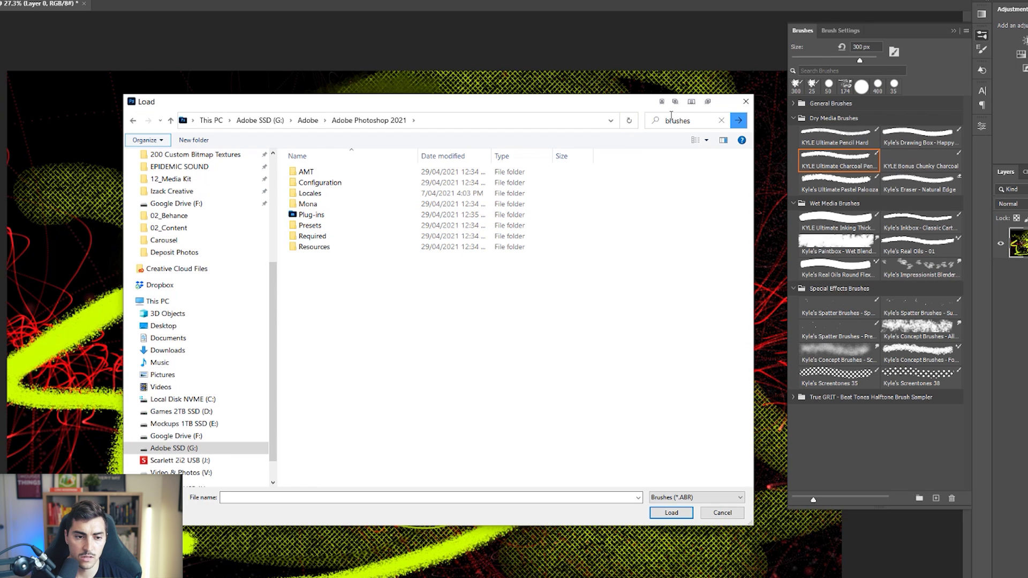
click(363, 168)
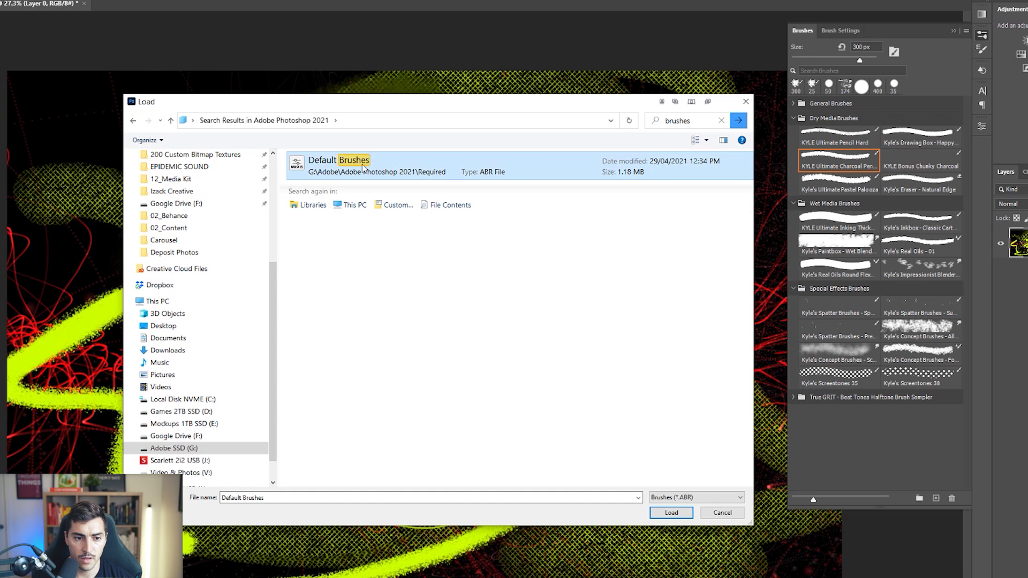
right_click(363, 168)
click(396, 395)
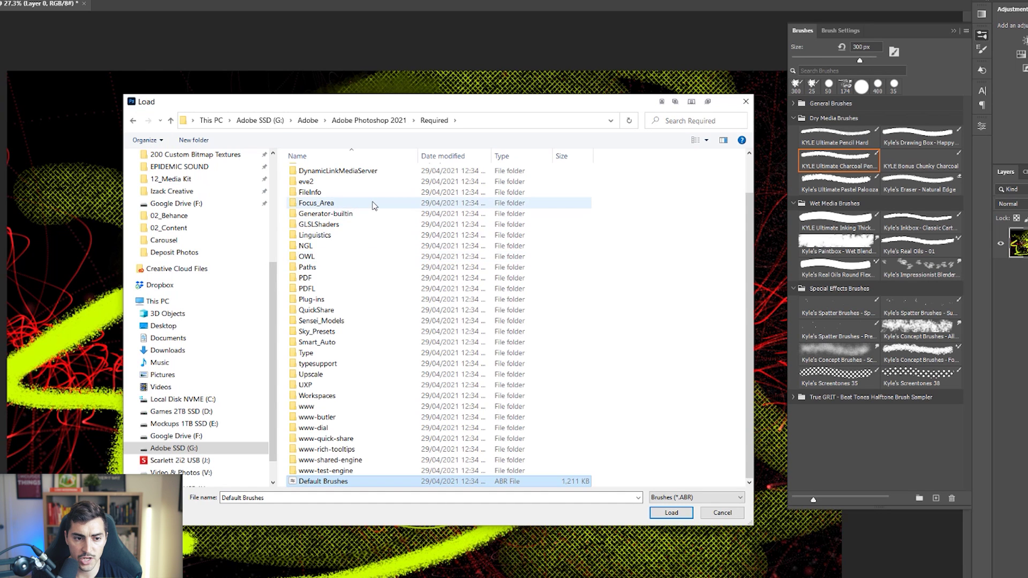
key(alt+Left)
click(378, 168)
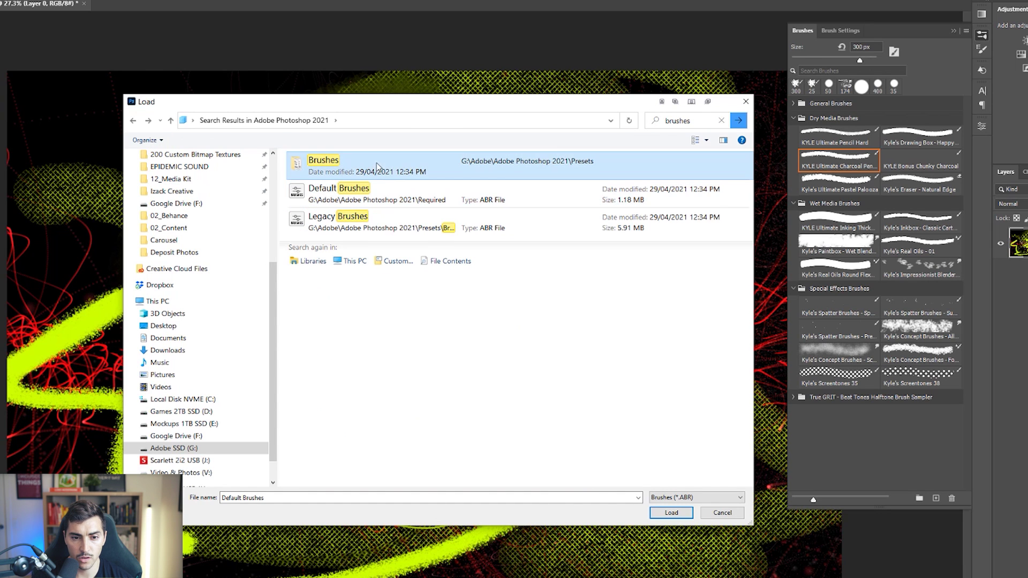
right_click(426, 164)
click(463, 485)
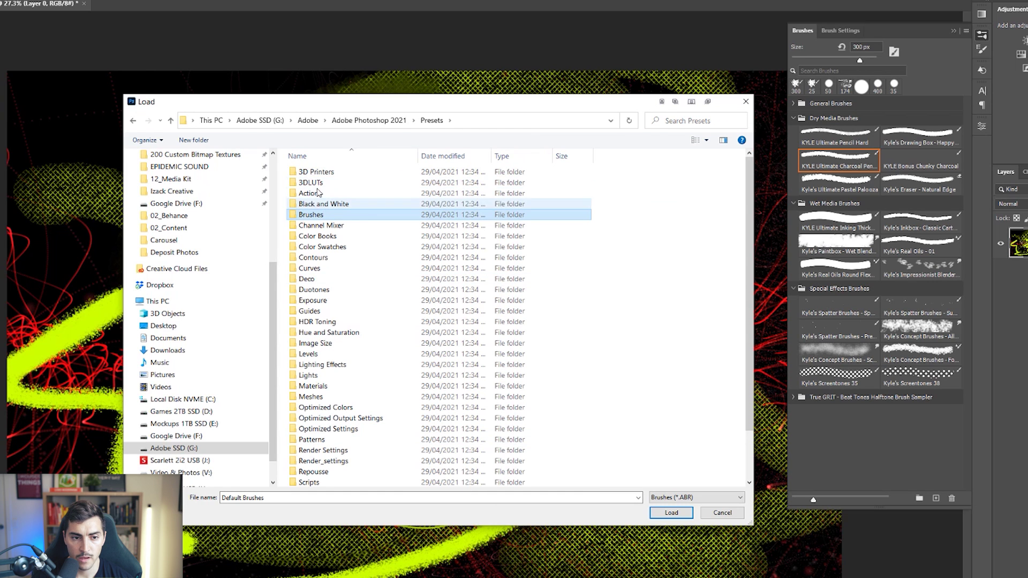
double_click(313, 216)
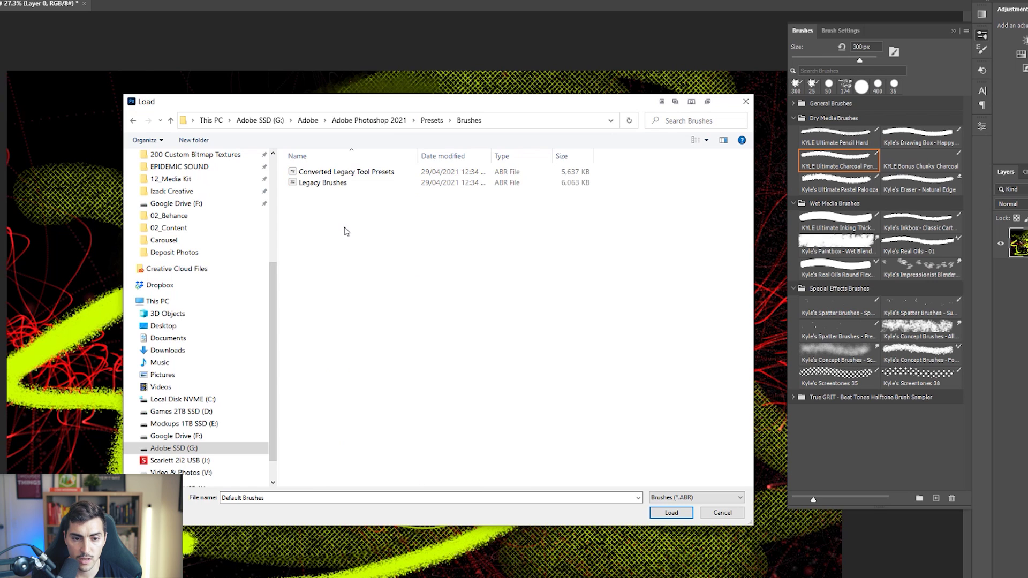
- Select the Legacy Brushes file, then close the Load dialog without loading it
click(333, 186)
right_click(336, 202)
click(323, 211)
click(473, 185)
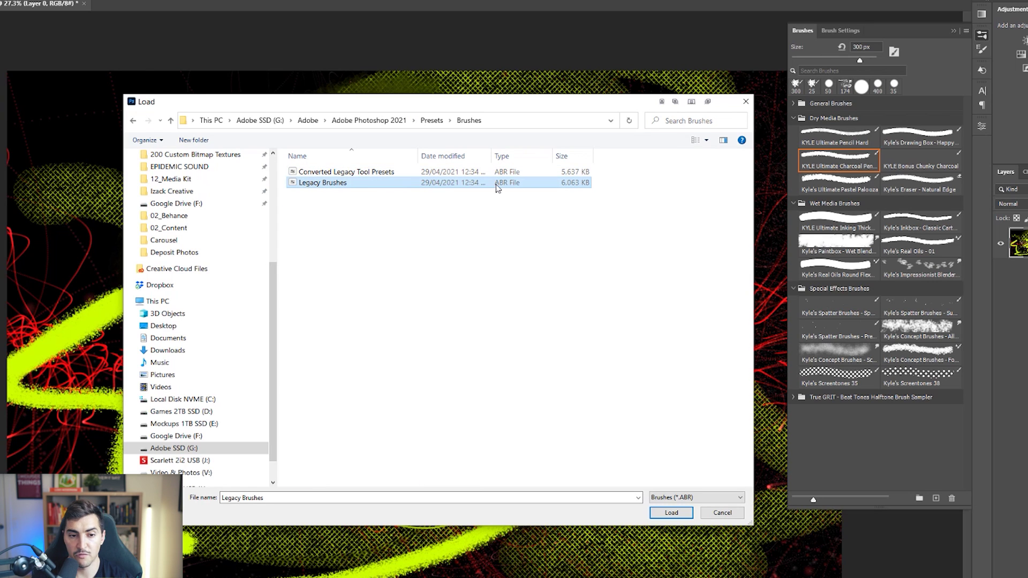
click(745, 101)
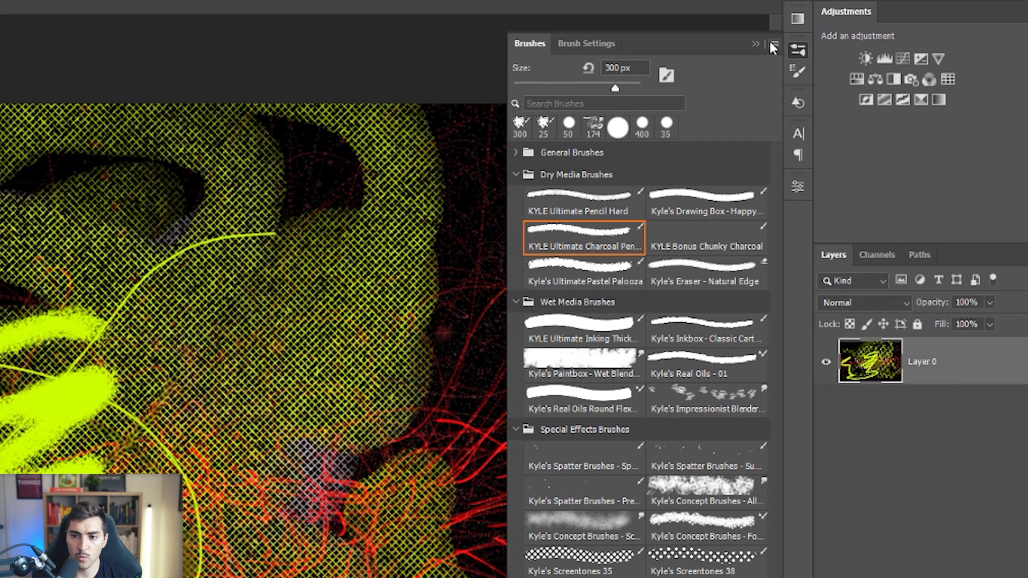
click(771, 44)
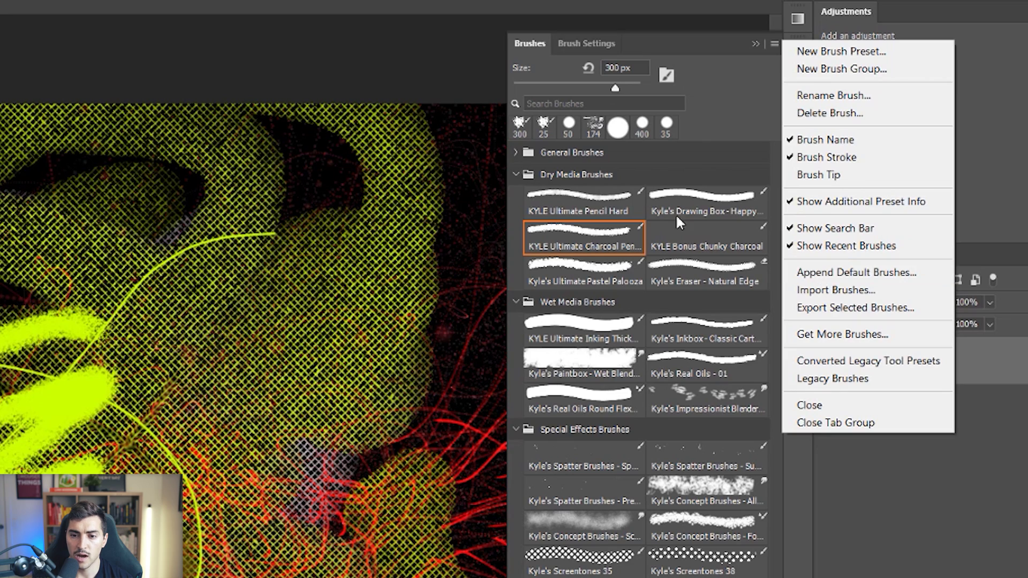
click(801, 270)
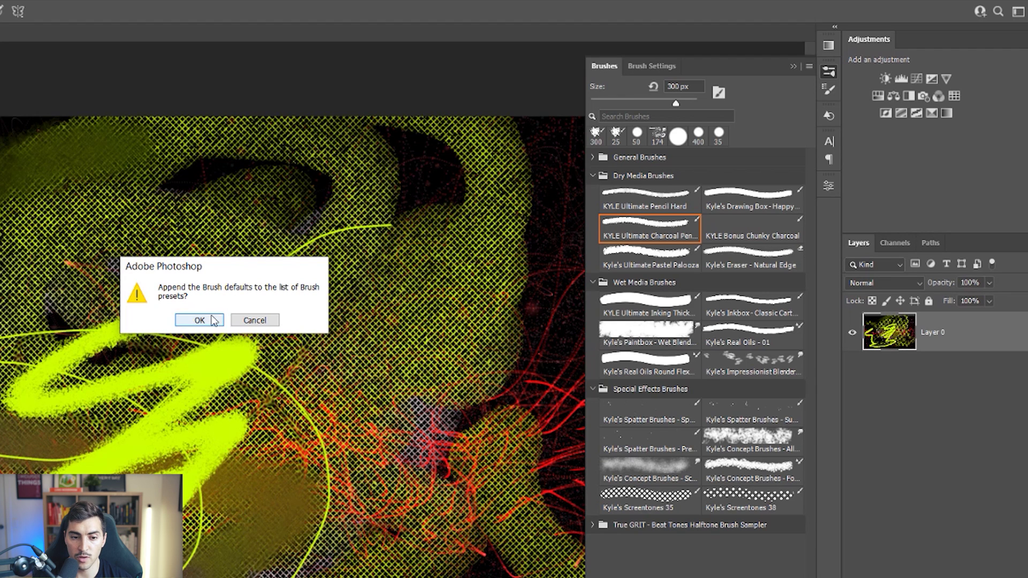
click(253, 320)
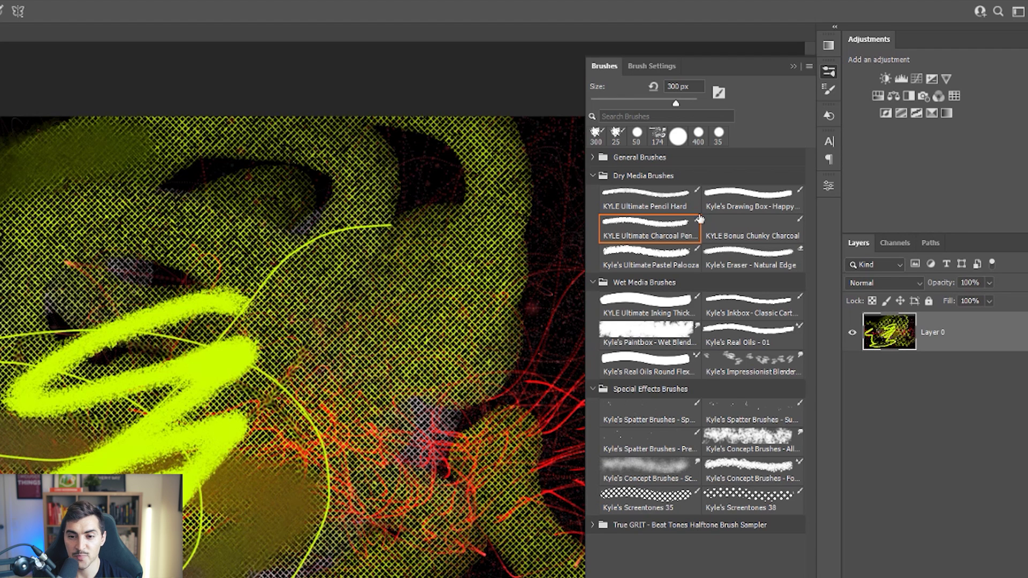
right_click(675, 181)
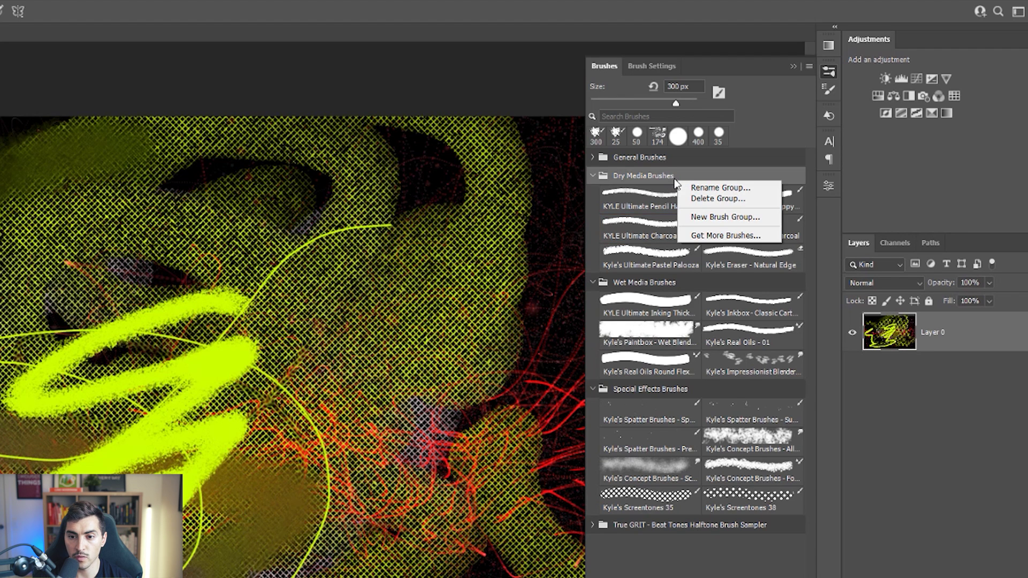
right_click(641, 178)
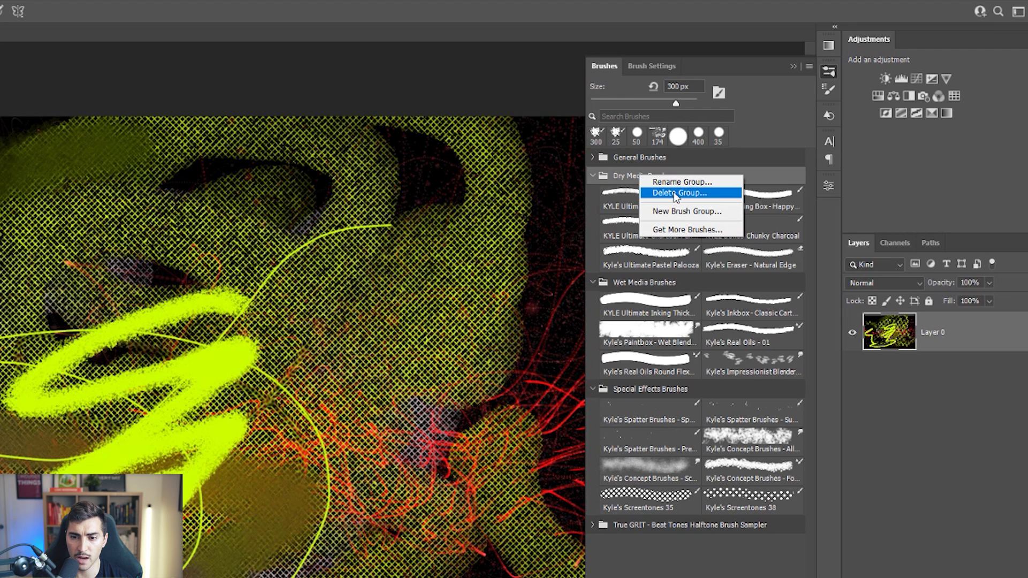
click(619, 175)
click(808, 67)
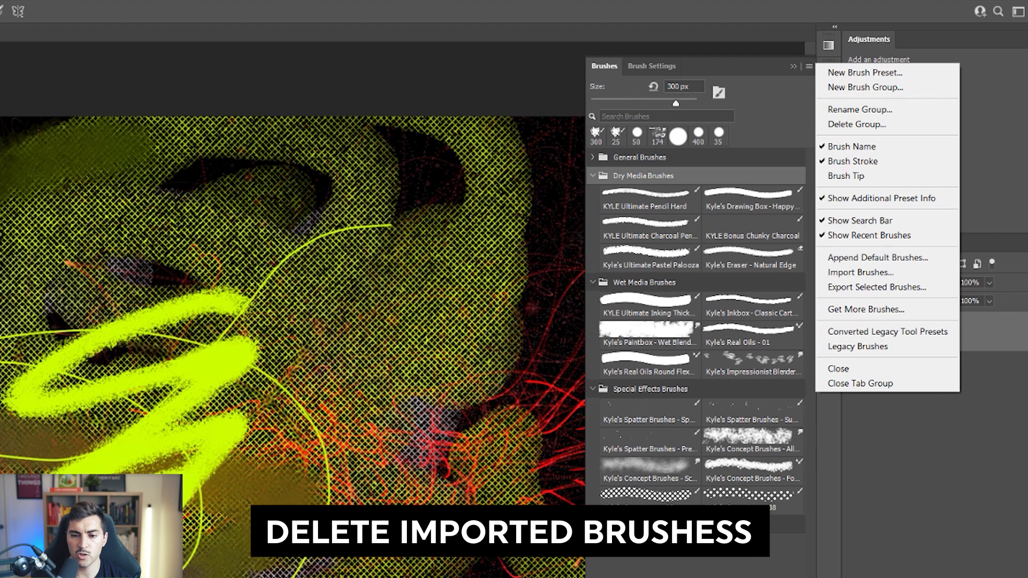
click(810, 71)
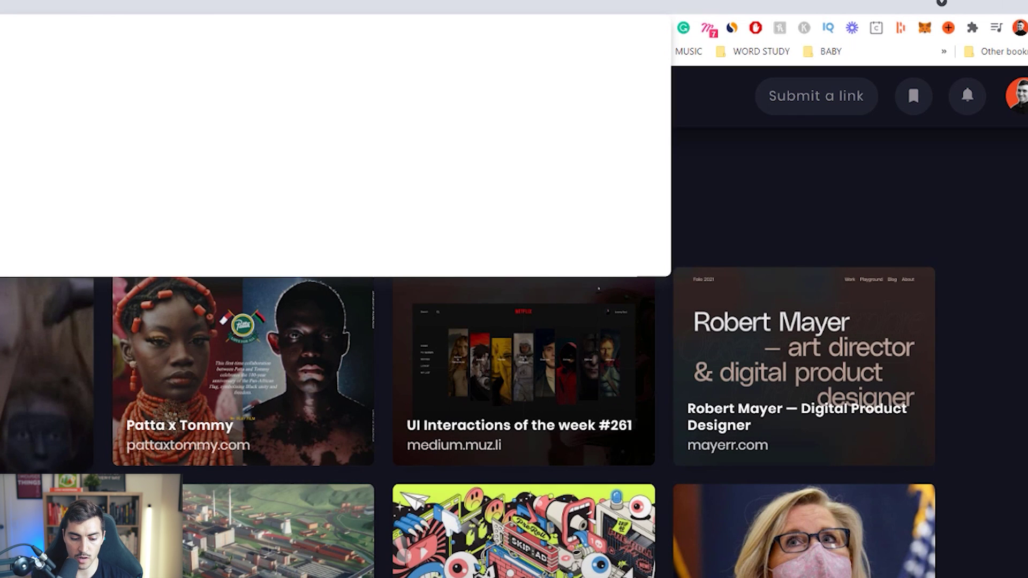
- Load fontba.se and scroll through the FontBase font manager page
key(Return)
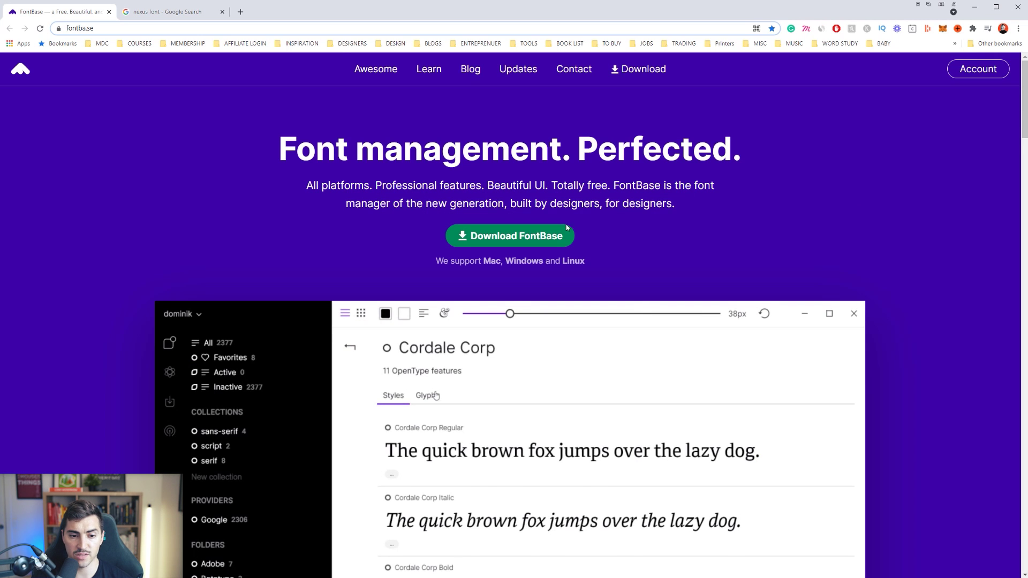
scroll(565, 234, down, 5)
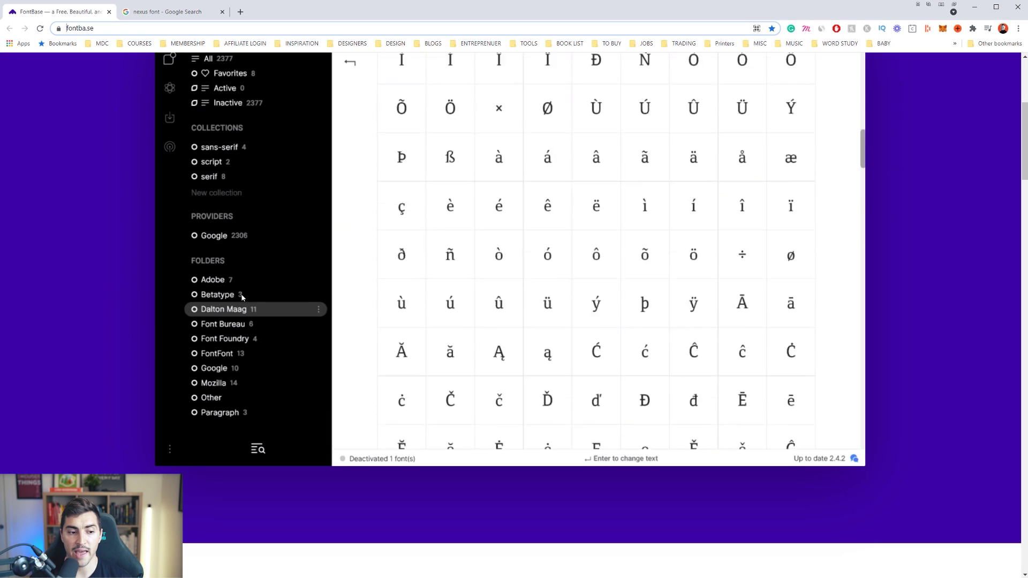
scroll(241, 293, up, 2)
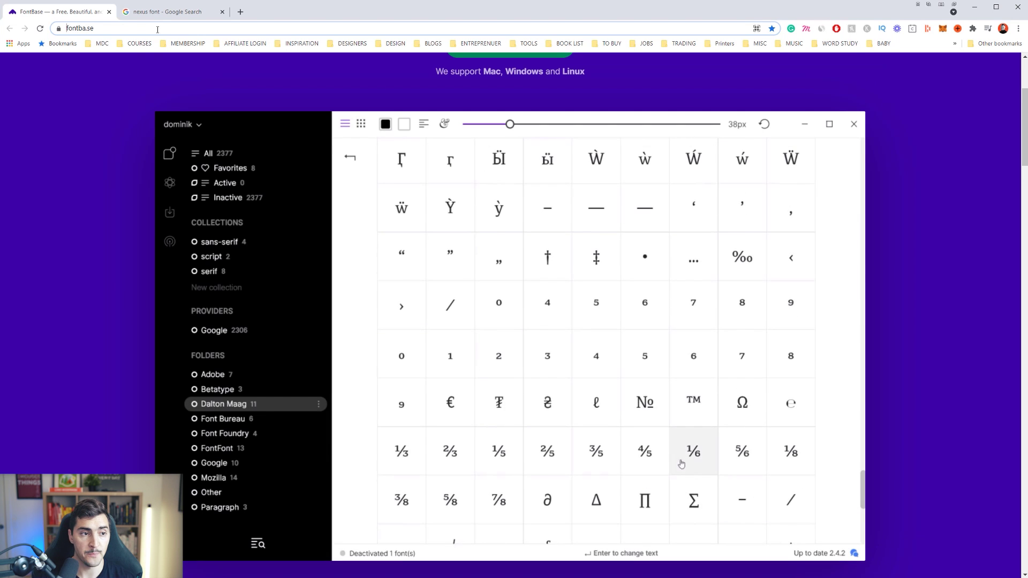
- Switch to the 'nexus font' search results and open the NexusFont page on xiles.app
click(169, 11)
click(130, 186)
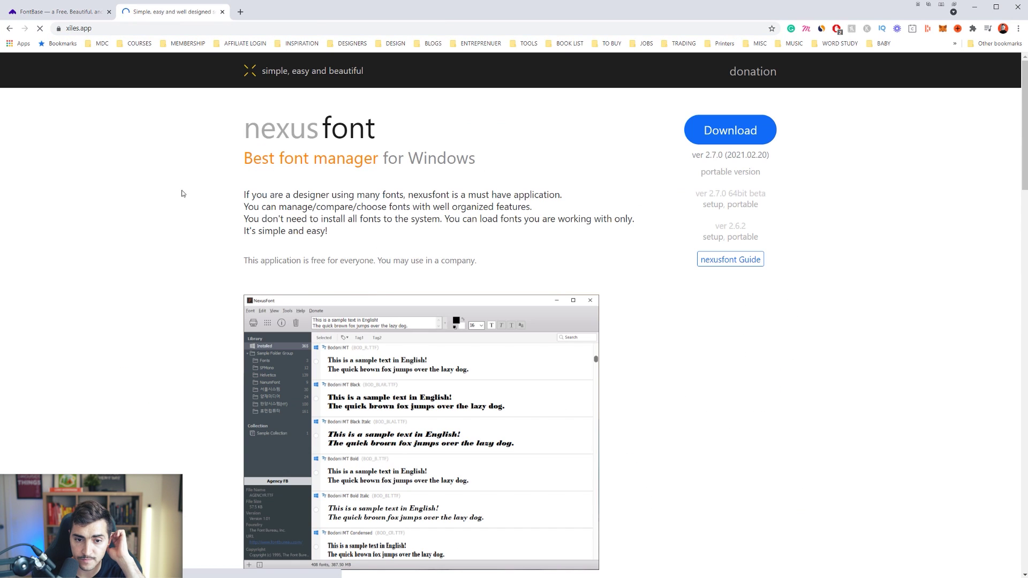
scroll(449, 240, down, 3)
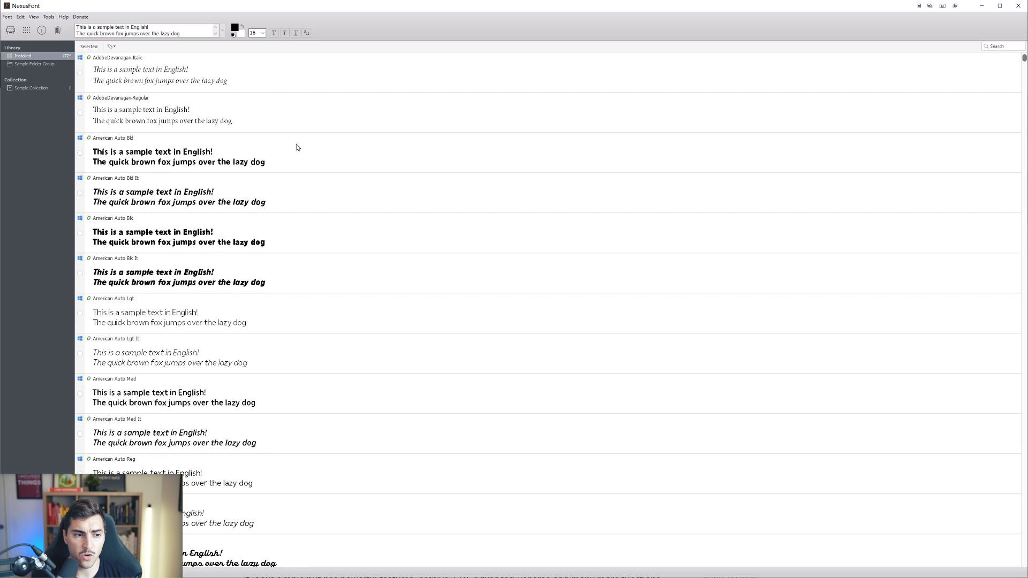
- Select American Auto Bld through American Auto Med It for uninstalling, then close NexusFont
click(297, 143)
shift+click(369, 418)
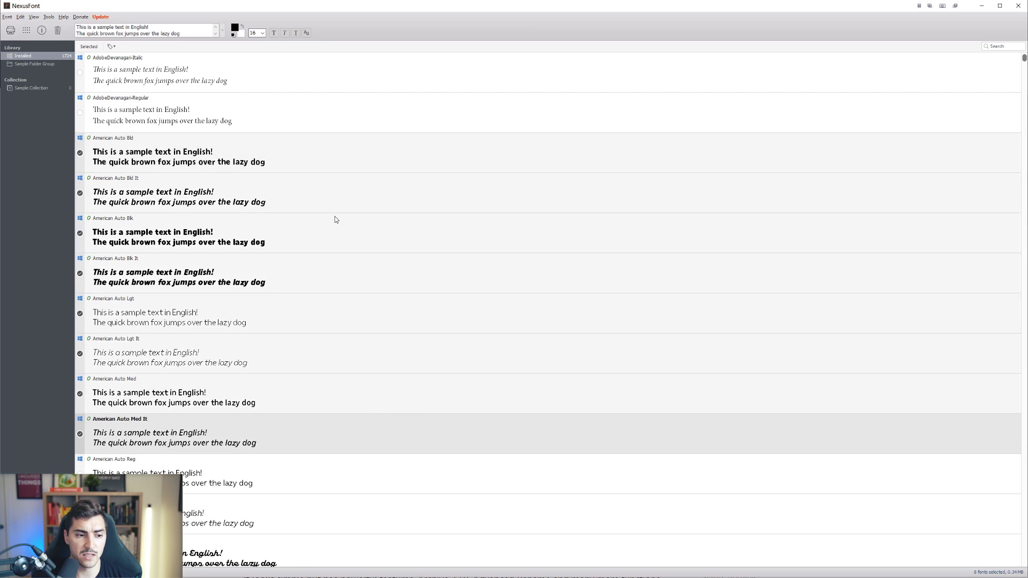
right_click(275, 168)
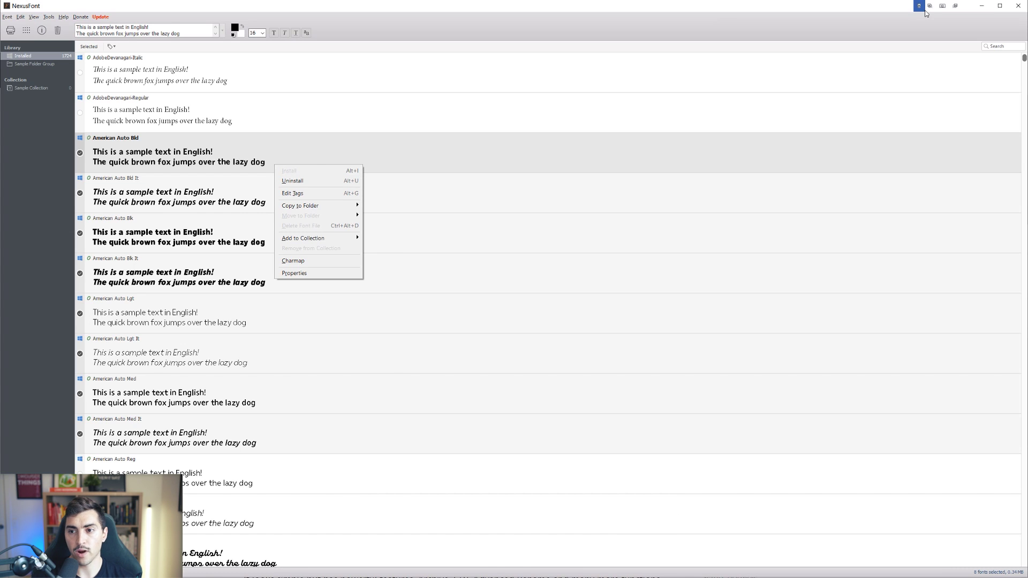
click(981, 8)
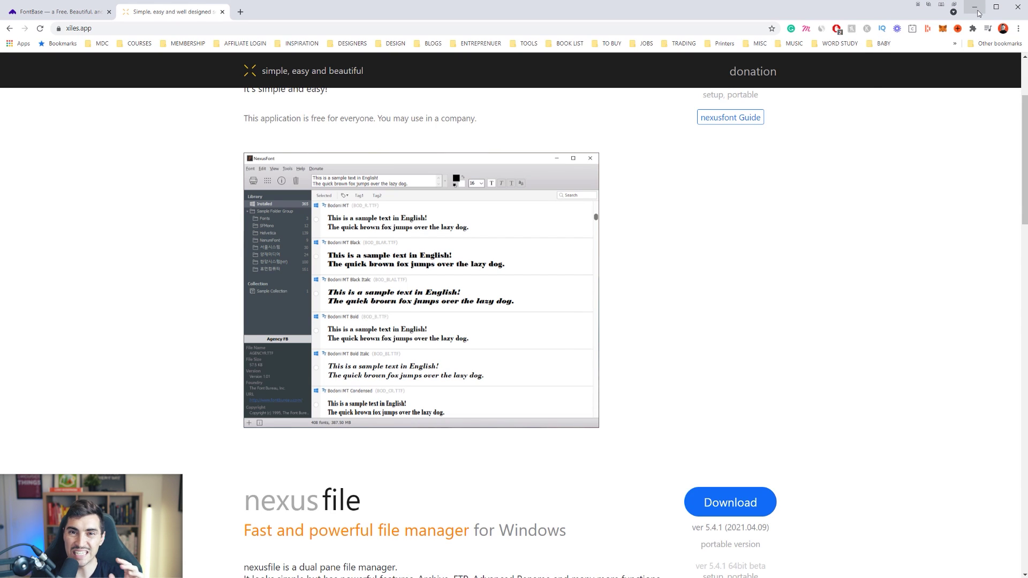
- Minimize Chrome to bring back the Photoshop artwork
click(975, 11)
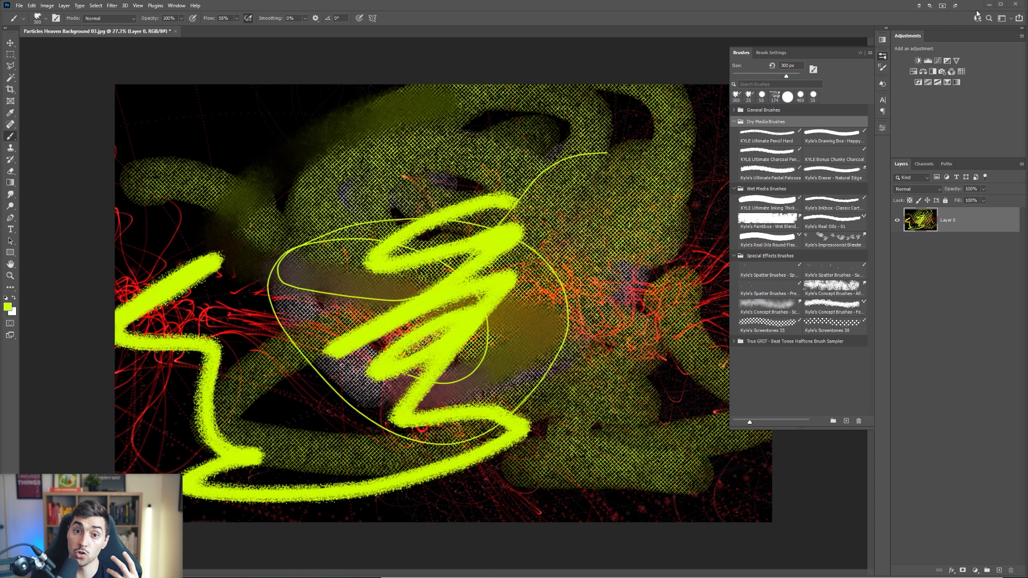
- Look over the Type > Font Preview Size choices, then dismiss the menu
click(79, 6)
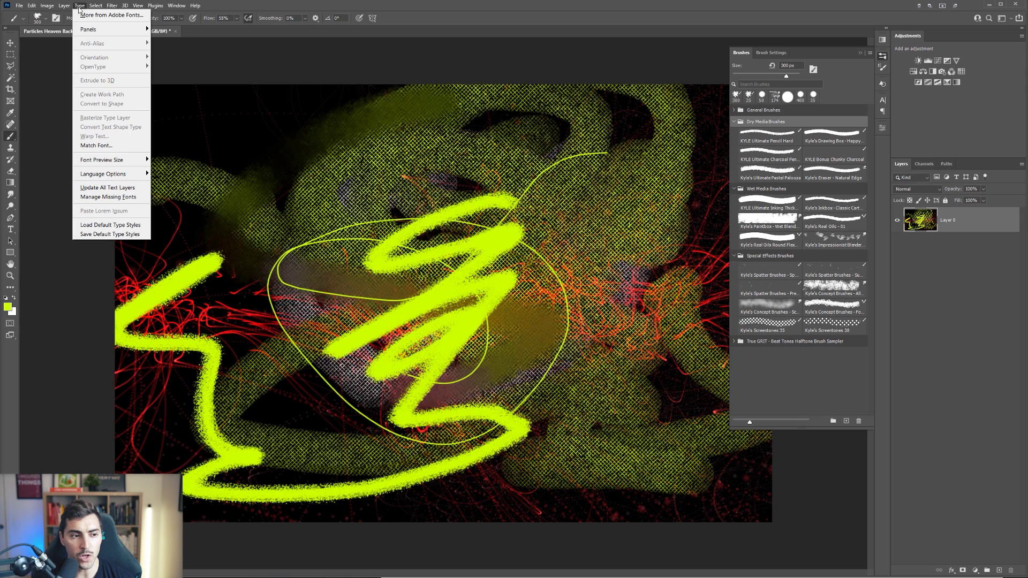
mouse_move(110, 160)
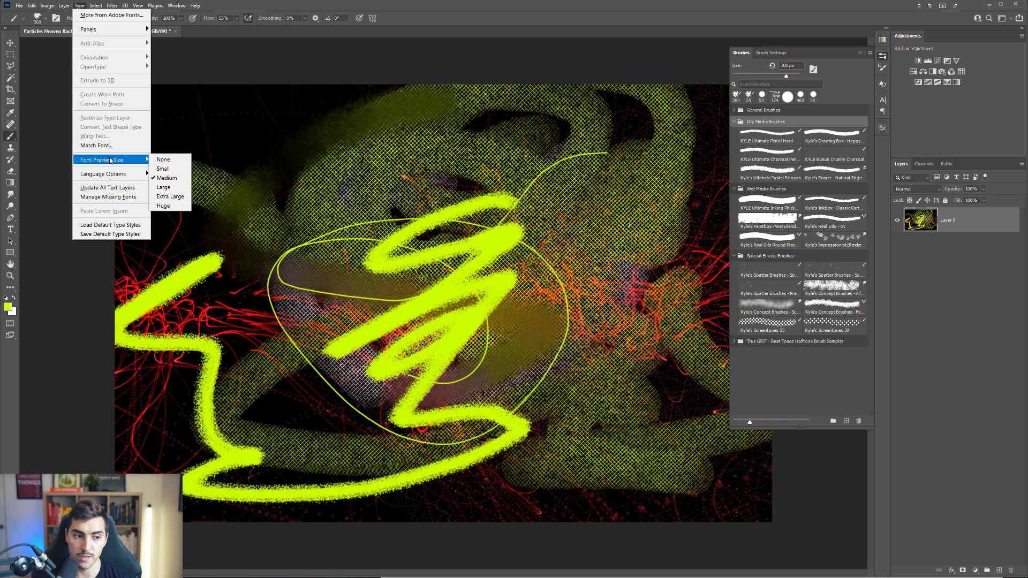
click(225, 83)
click(10, 43)
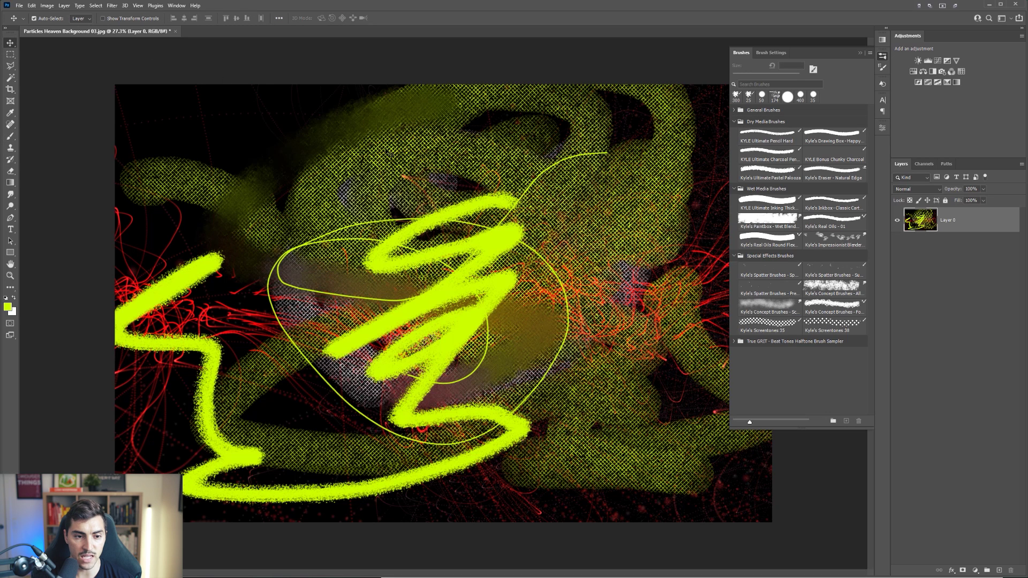
- With the Type tool, choose Segoe UI Symbol from the font family list
key(t)
click(104, 21)
click(104, 20)
click(105, 20)
click(104, 21)
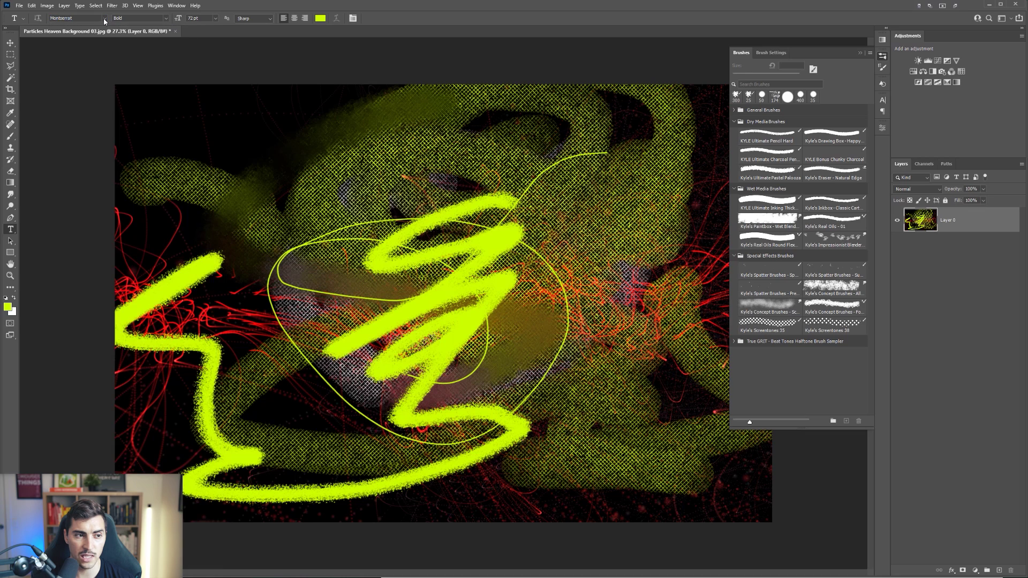
click(105, 21)
scroll(178, 272, down, 5)
scroll(179, 272, down, 12)
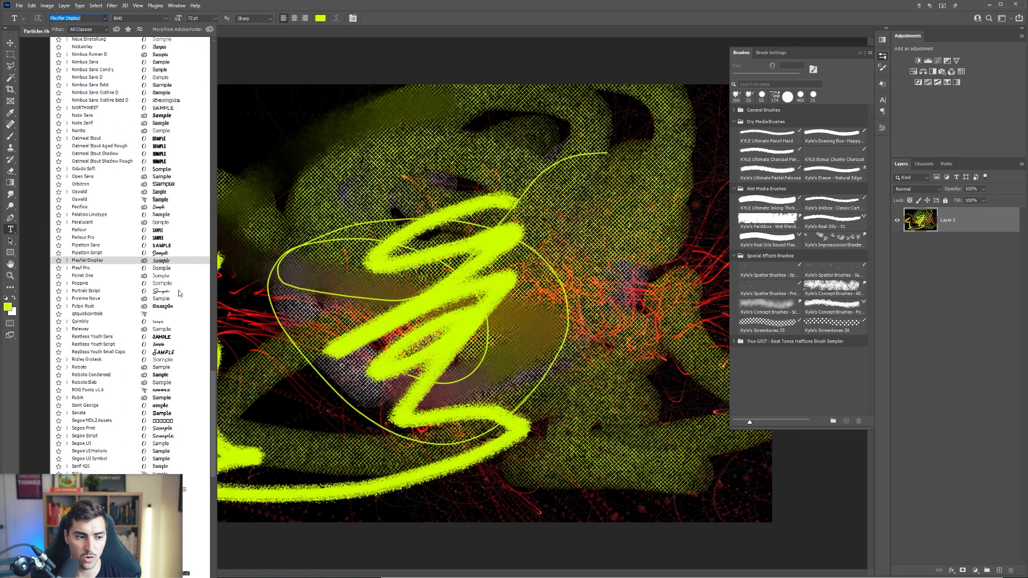
scroll(179, 294, down, 4)
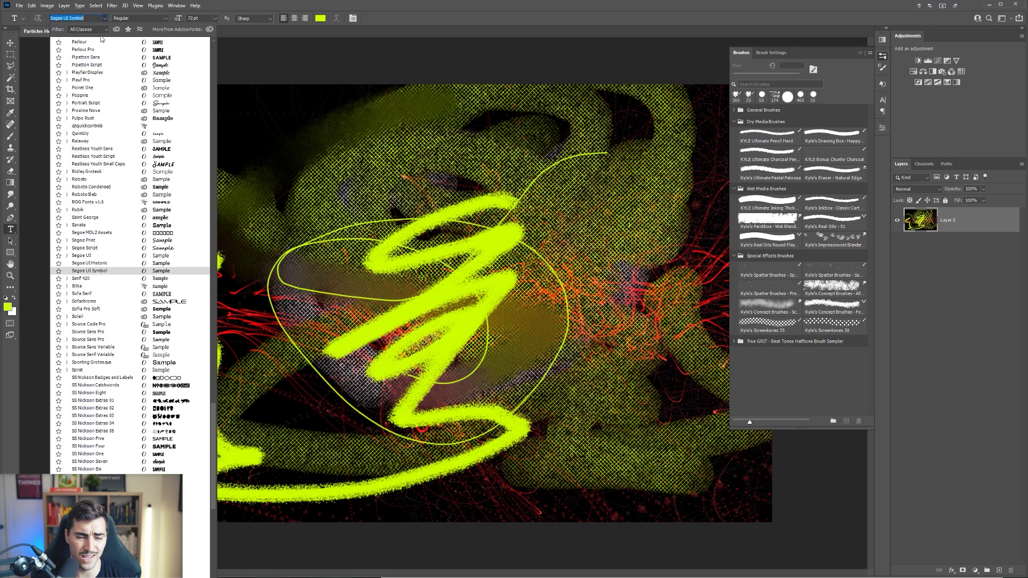
click(84, 5)
- Set Type > Font Preview Size to Small
click(83, 5)
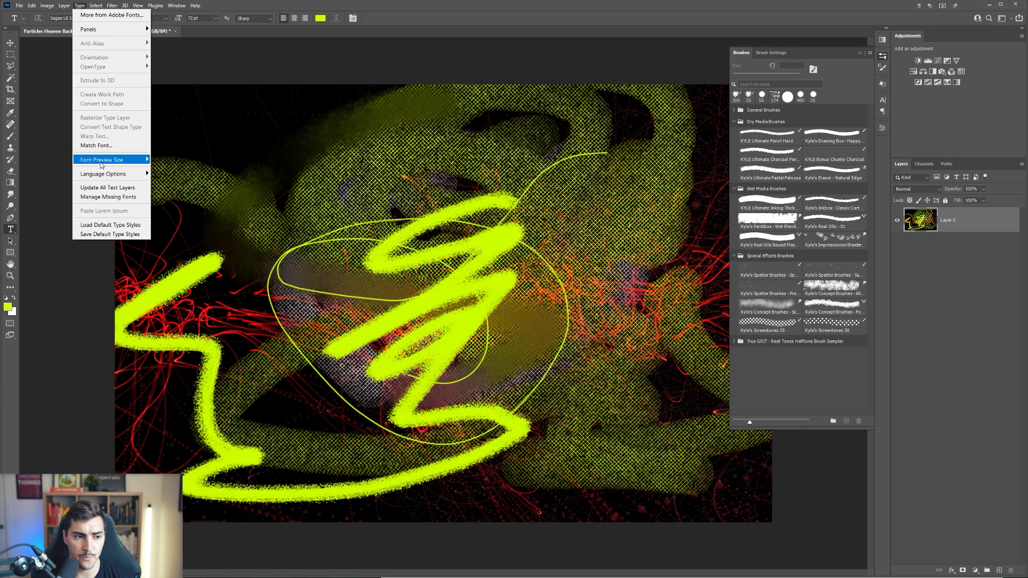
mouse_move(101, 161)
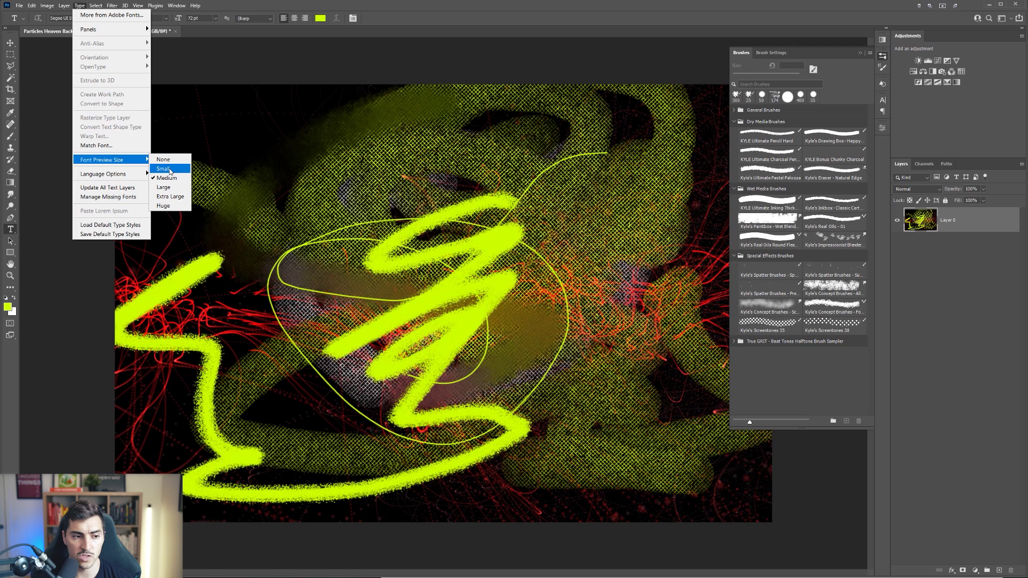
click(170, 170)
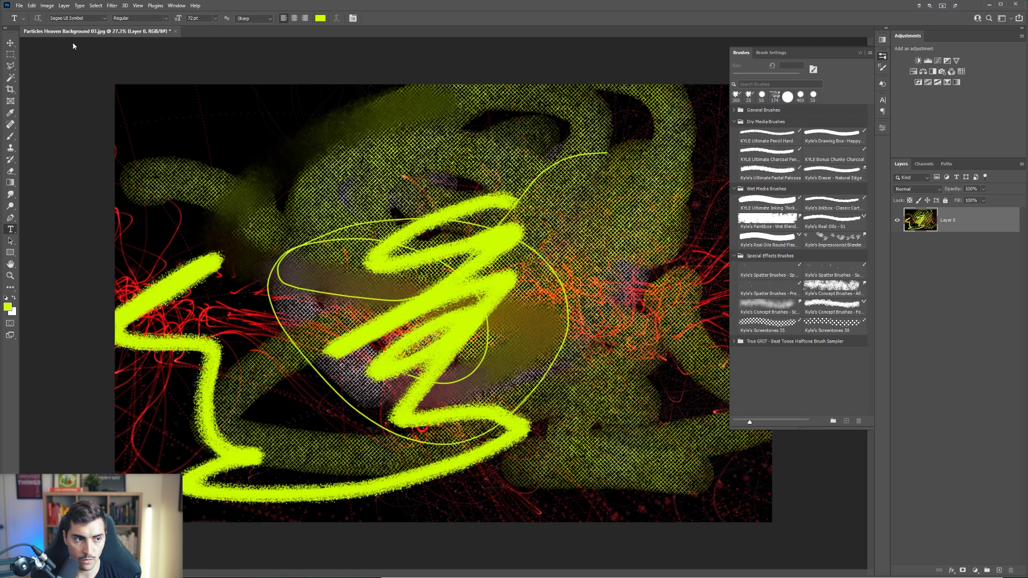
click(191, 133)
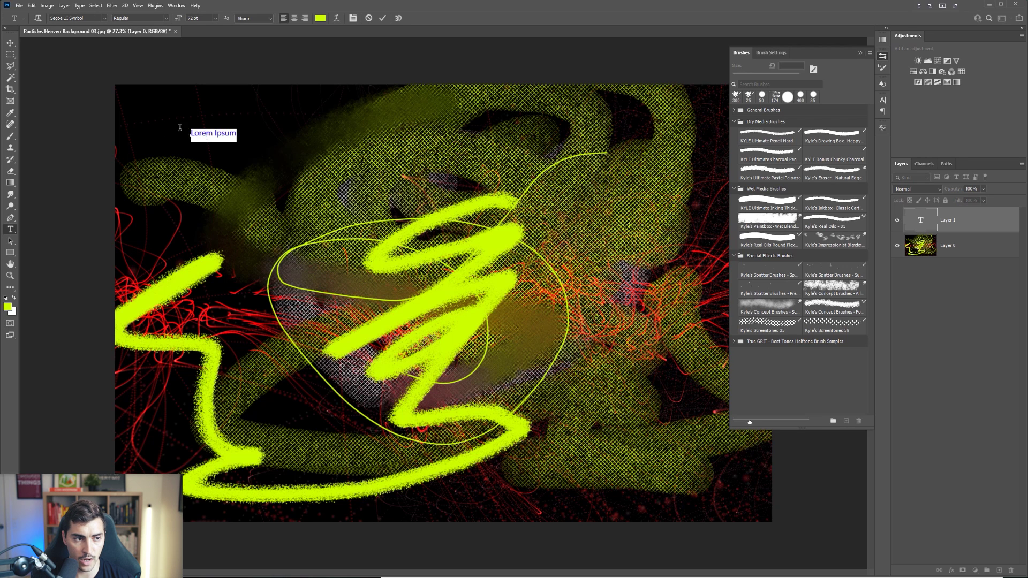
click(105, 18)
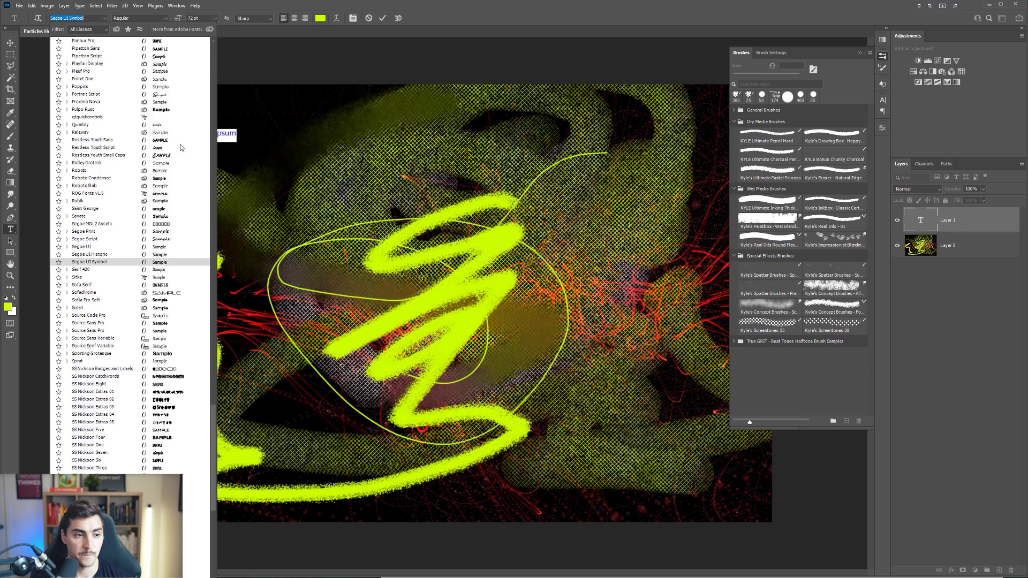
scroll(157, 183, down, 3)
scroll(157, 183, down, 3)
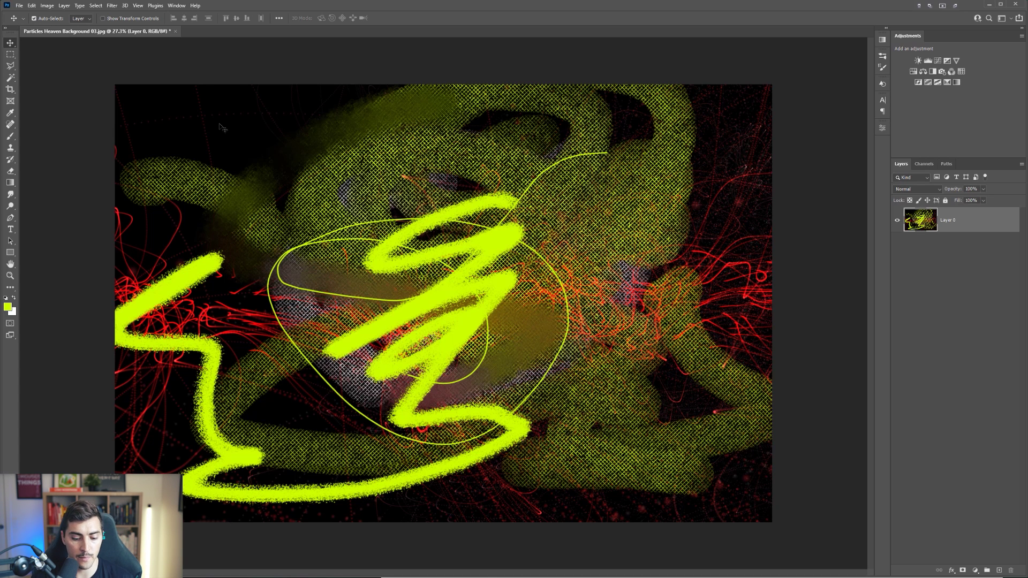
- Add the text OPEN at 177 pt near the artwork's upper left
key(t)
click(260, 149)
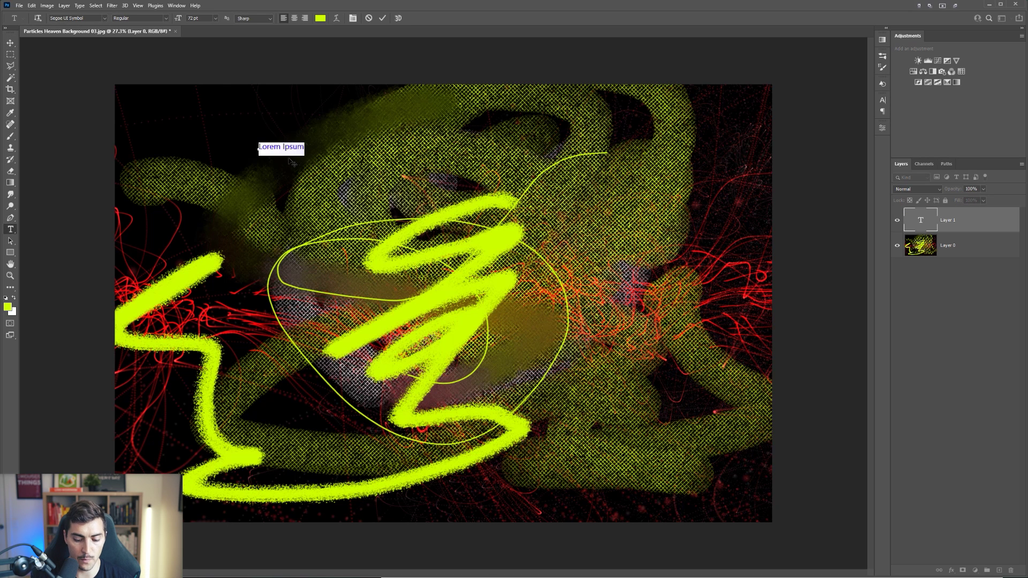
key(ctrl+shift+period)
key(ctrl+shift+period)
key(ctrl+shift+period)
key(ctrl+shift+period)
key(ctrl+shift+period)
key(ctrl+shift+period)
key(ctrl+shift+period)
key(ctrl+shift+period)
key(ctrl+shift+period)
key(ctrl+shift+period)
key(ctrl+shift+period)
key(ctrl+shift+period)
key(ctrl+shift+period)
key(ctrl+shift+period)
key(ctrl+shift+period)
key(ctrl+shift+period)
key(ctrl+shift+period)
key(ctrl+shift+period)
key(ctrl+shift+period)
key(ctrl+shift+period)
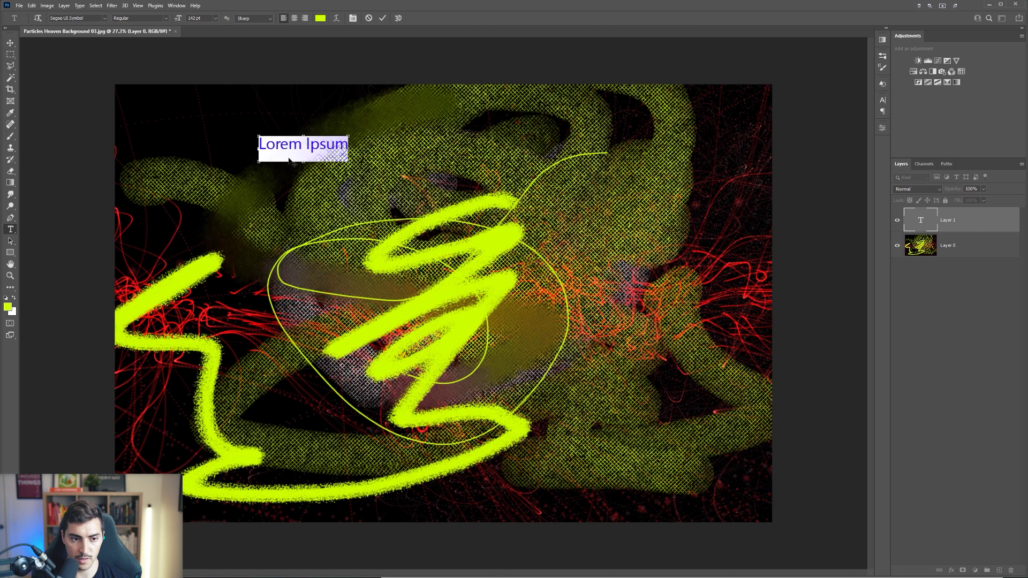
key(ctrl+shift+period)
key(ctrl+shift+period)
key(ctrl+shift+period)
key(ctrl+shift+period)
key(ctrl+shift+period)
text(OPEN)
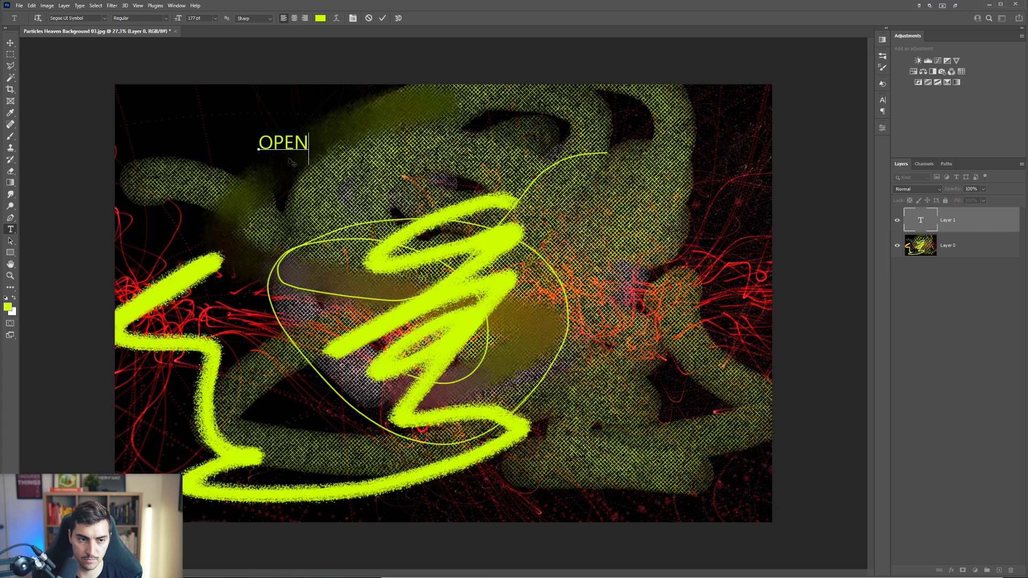
key(ctrl+Return)
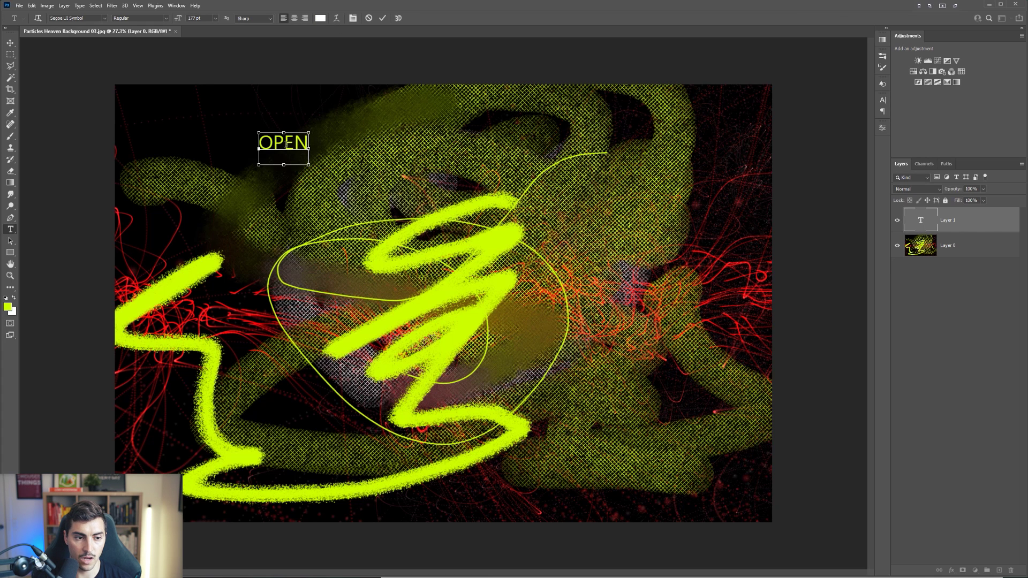
- Make the OPEN text white and browse the font list for previews
double_click(286, 144)
click(320, 18)
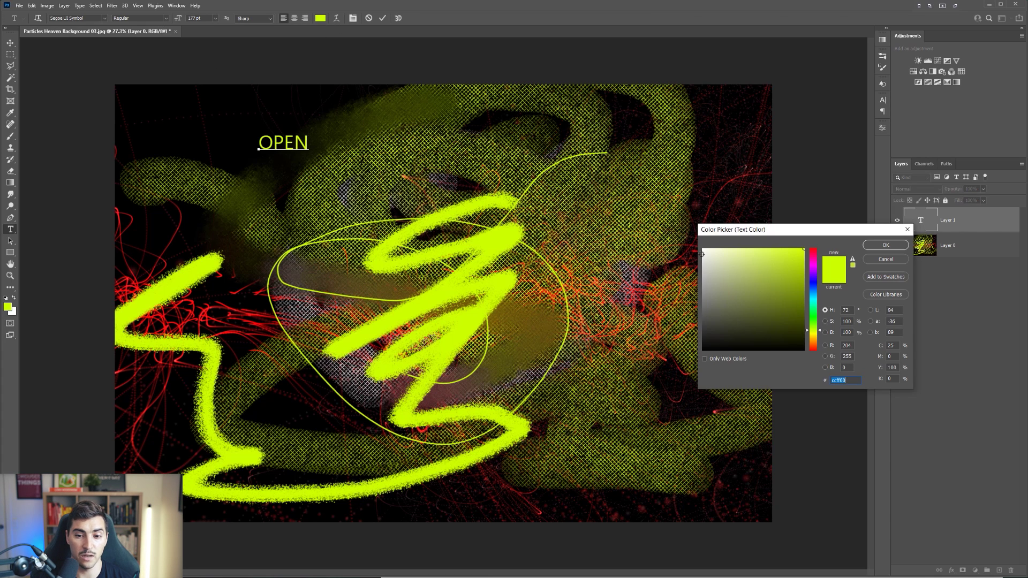
drag(732, 265, 703, 250)
key(Return)
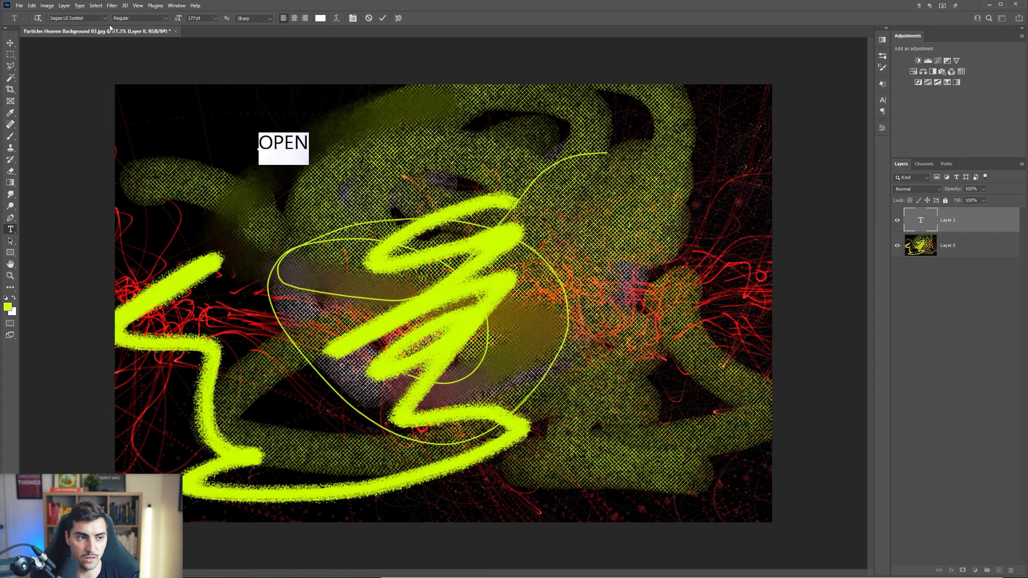
click(105, 19)
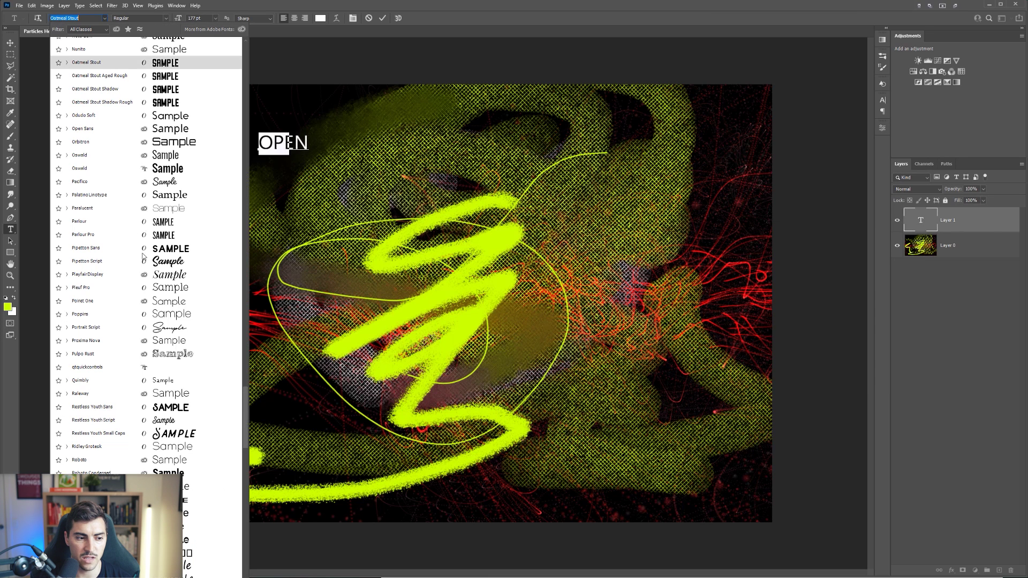
scroll(176, 236, up, 1)
scroll(176, 236, up, 10)
scroll(145, 216, up, 3)
- Drag the OPEN text toward the centre of the artwork with the Move tool
key(Escape)
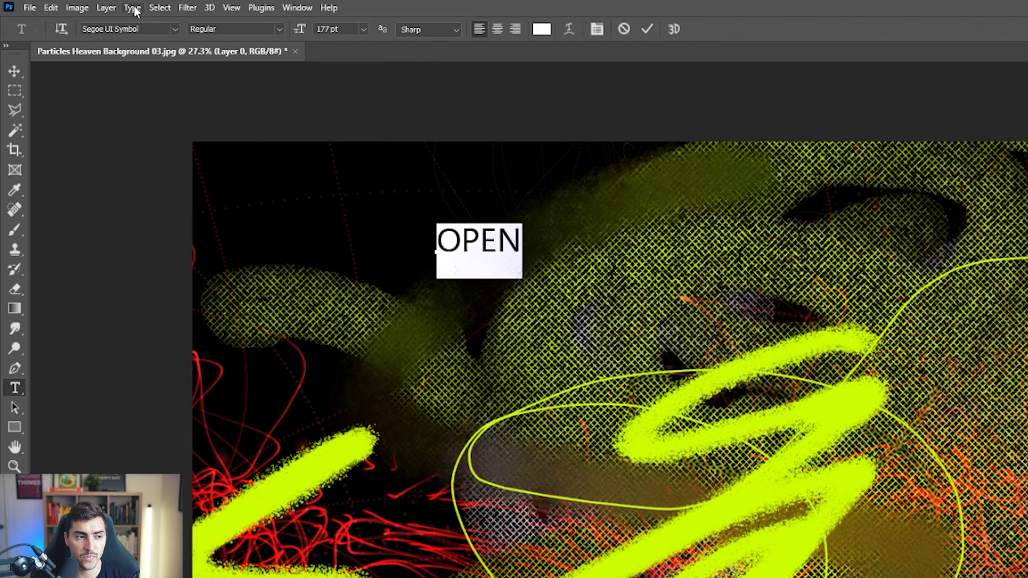
click(132, 8)
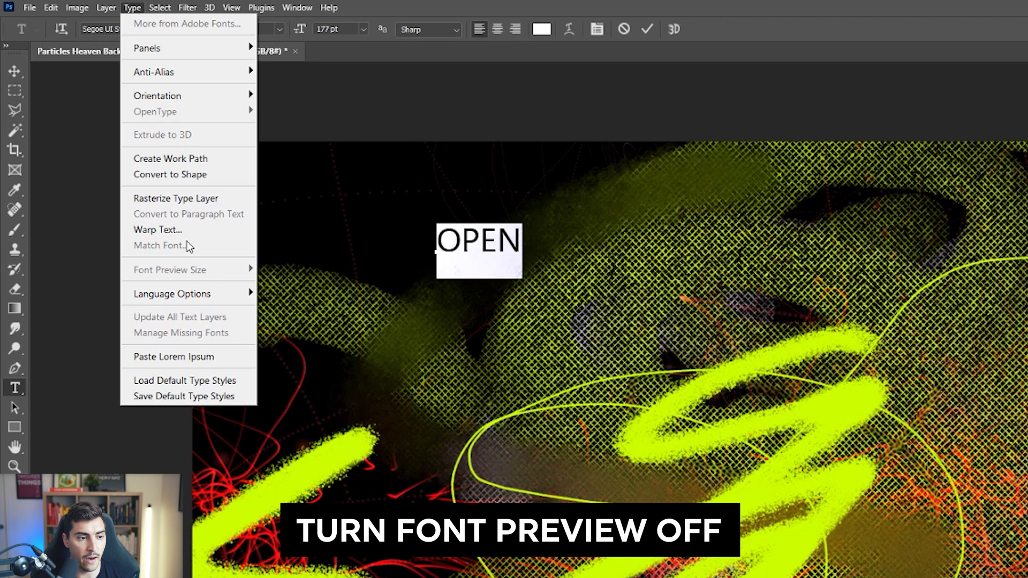
click(15, 71)
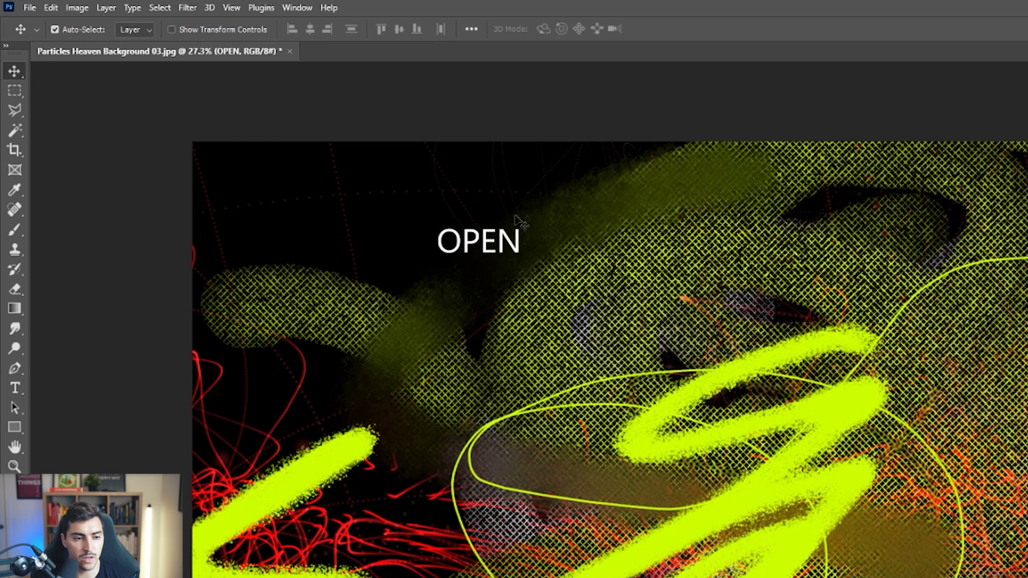
drag(490, 247, 692, 340)
- Set Type > Font Preview Size to None
click(132, 8)
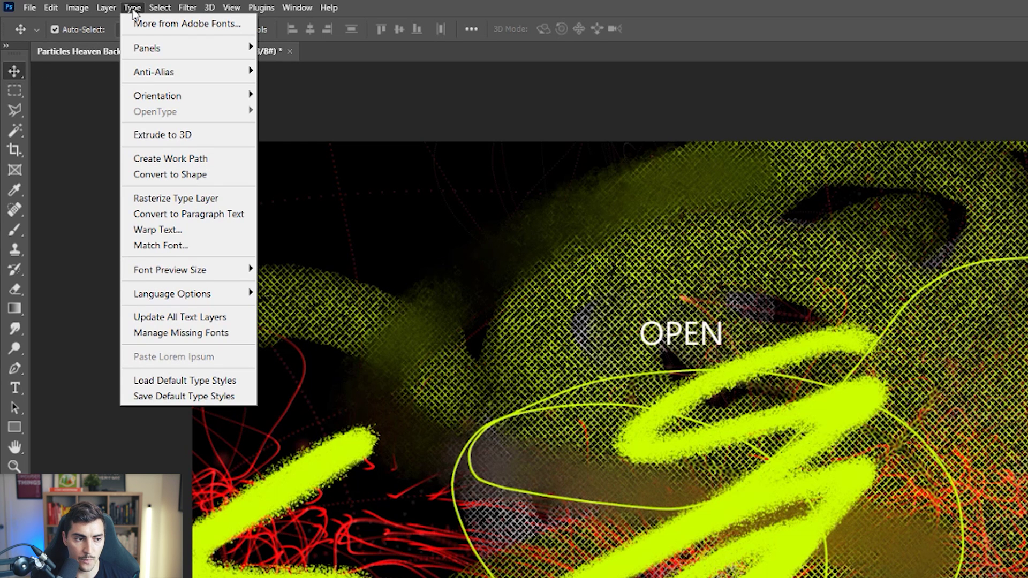
mouse_move(233, 270)
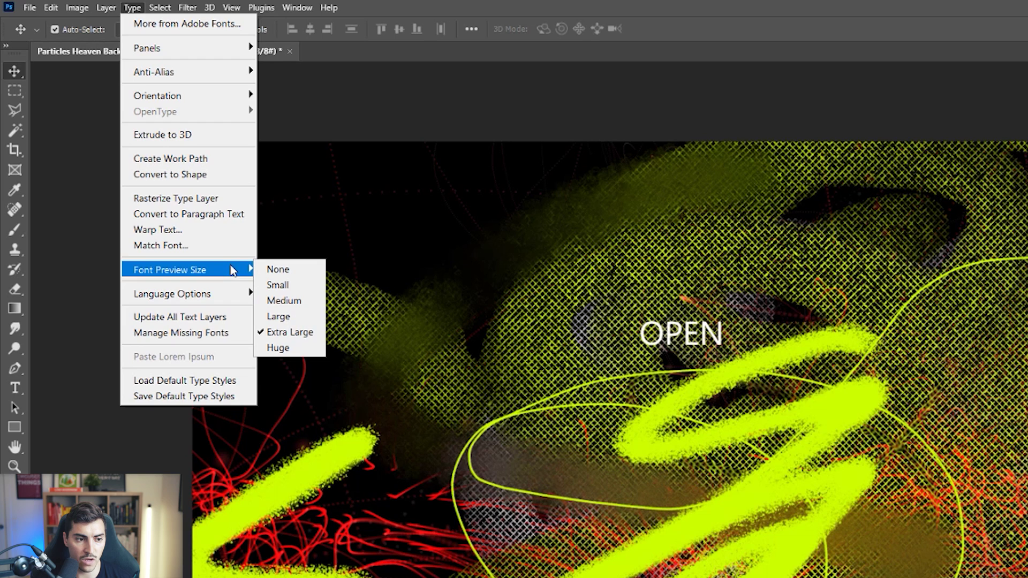
click(289, 271)
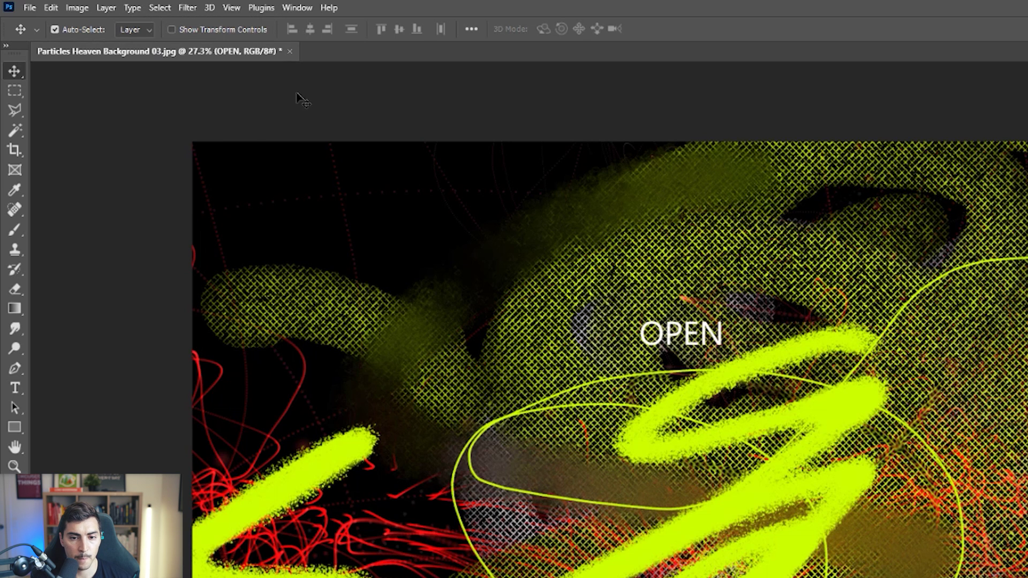
double_click(684, 341)
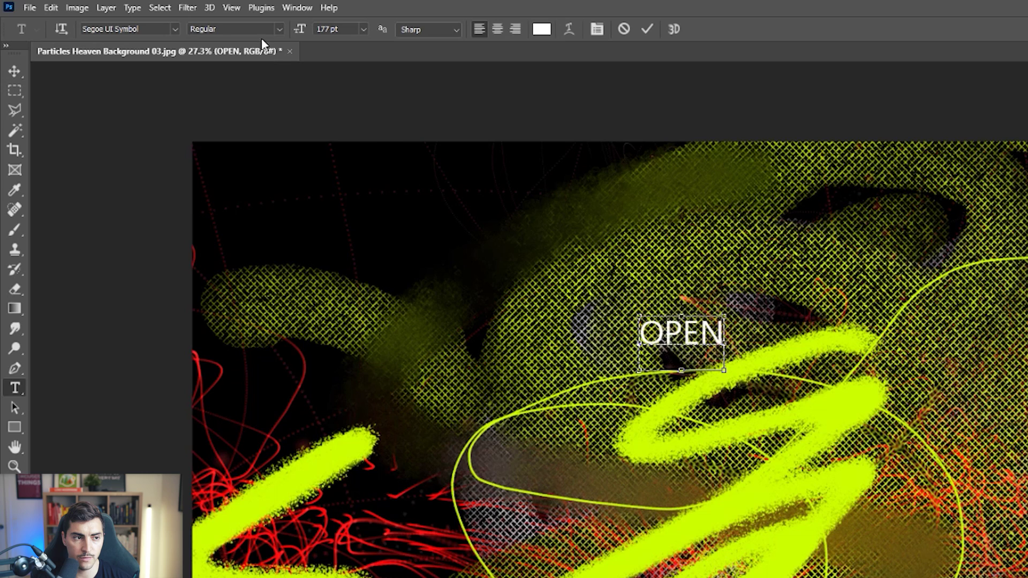
click(175, 29)
key(Down)
key(Down)
key(Down)
key(Down)
key(Down)
key(Down)
key(Down)
key(Down)
key(Down)
key(Down)
key(Down)
key(Down)
key(Down)
key(Down)
key(Down)
key(Down)
key(Down)
key(Down)
key(Down)
key(Down)
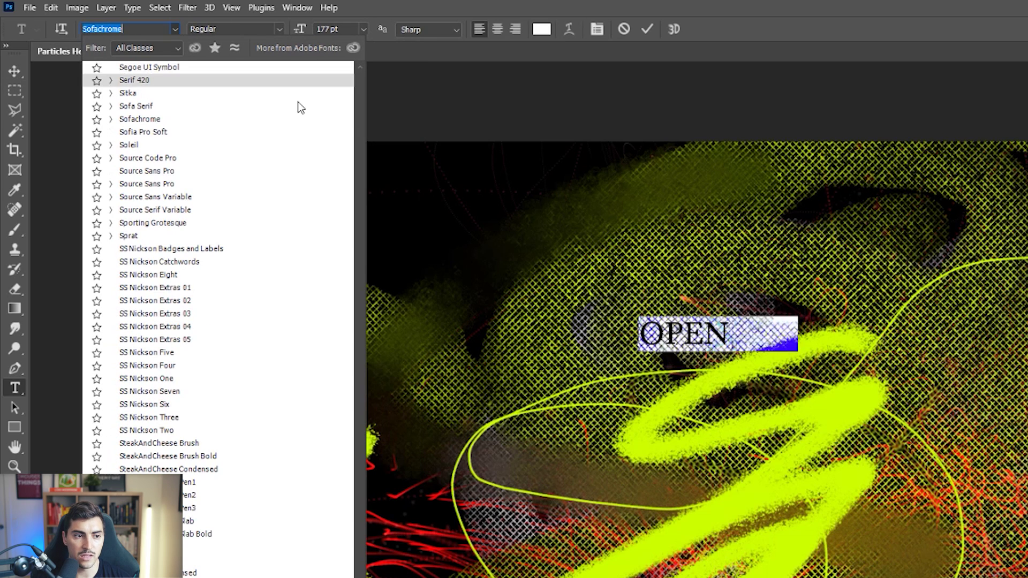
scroll(227, 343, down, 12)
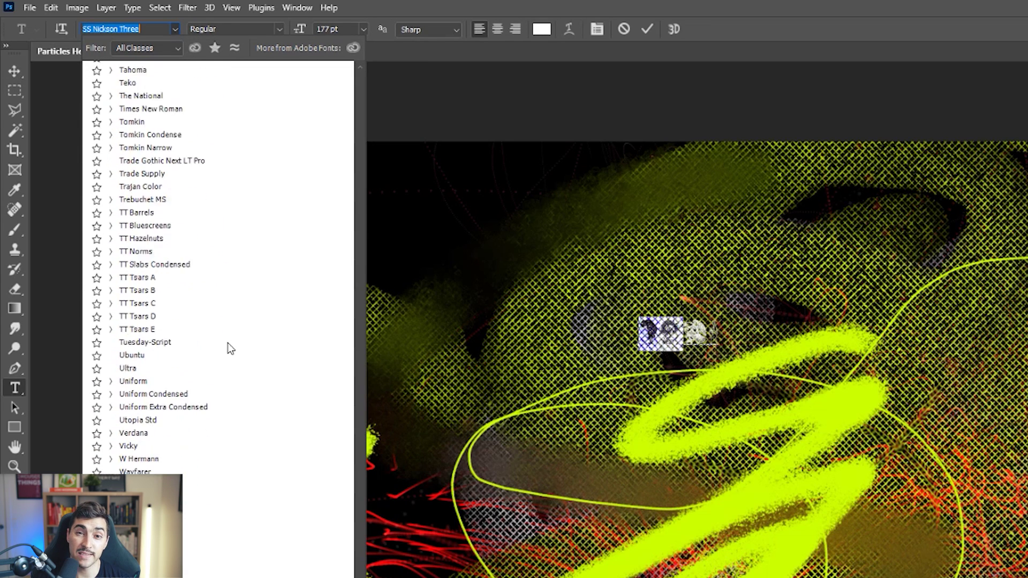
text(wi)
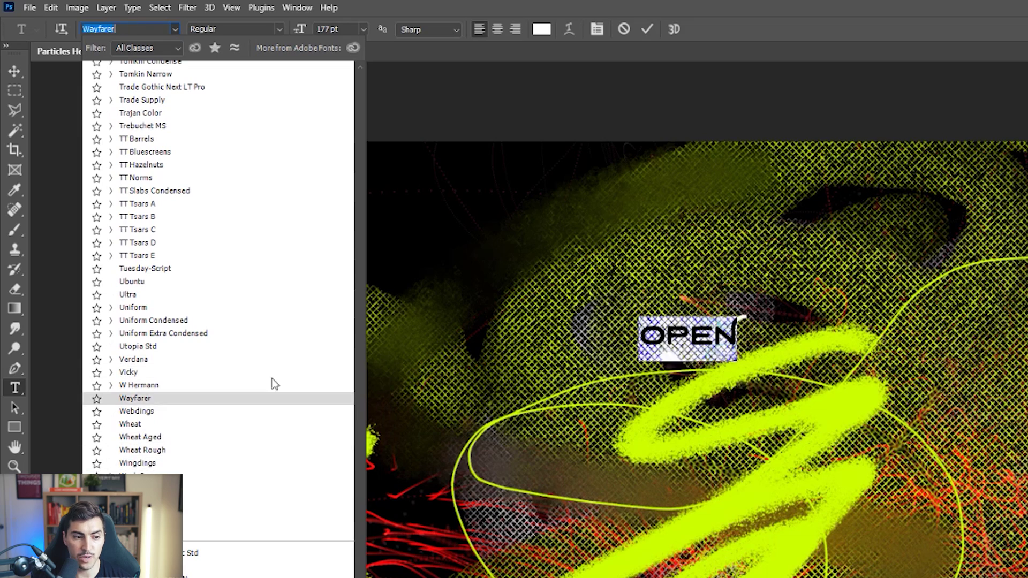
scroll(280, 421, up, 20)
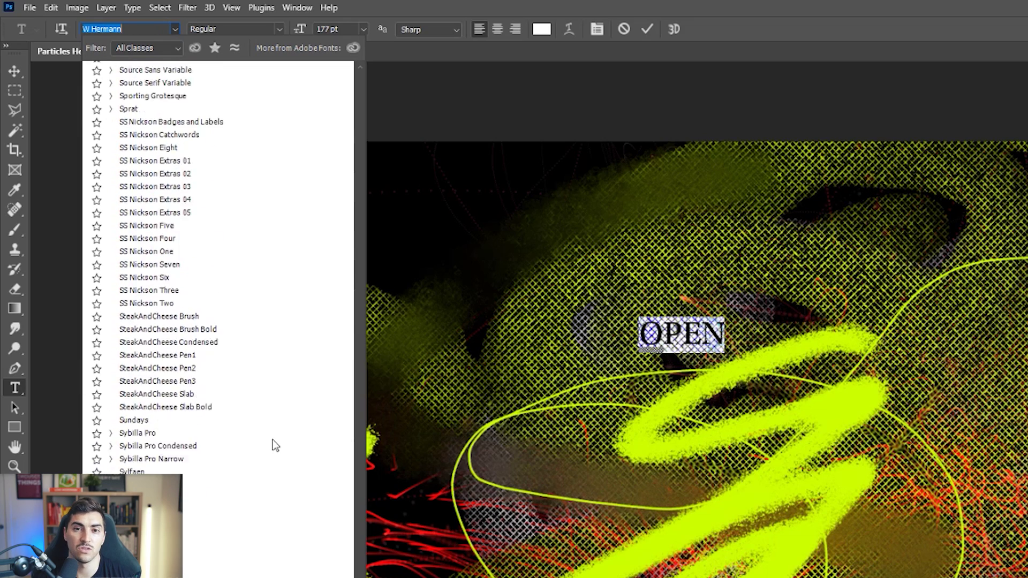
scroll(273, 443, up, 20)
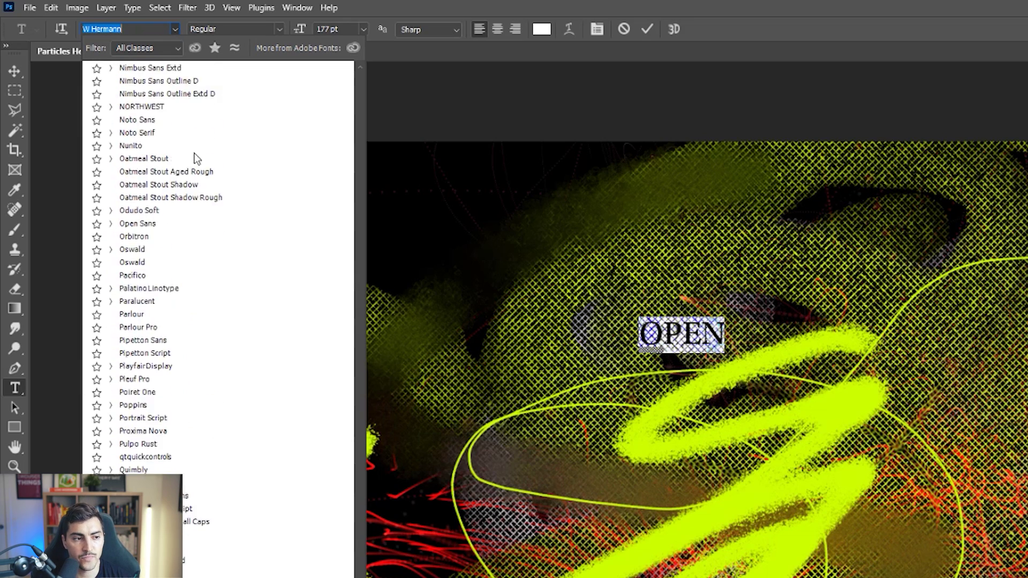
scroll(197, 160, up, 20)
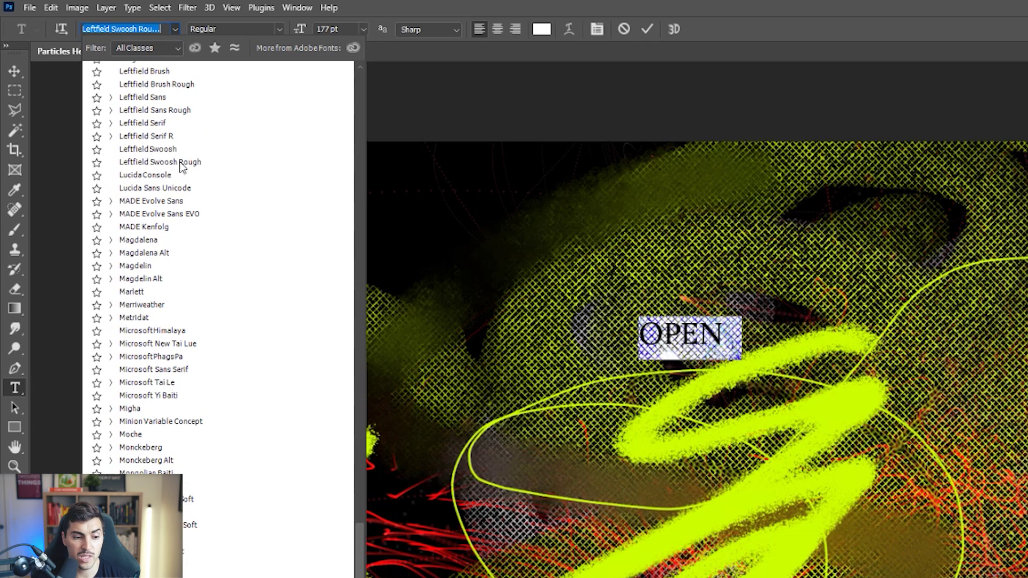
scroll(190, 192, up, 3)
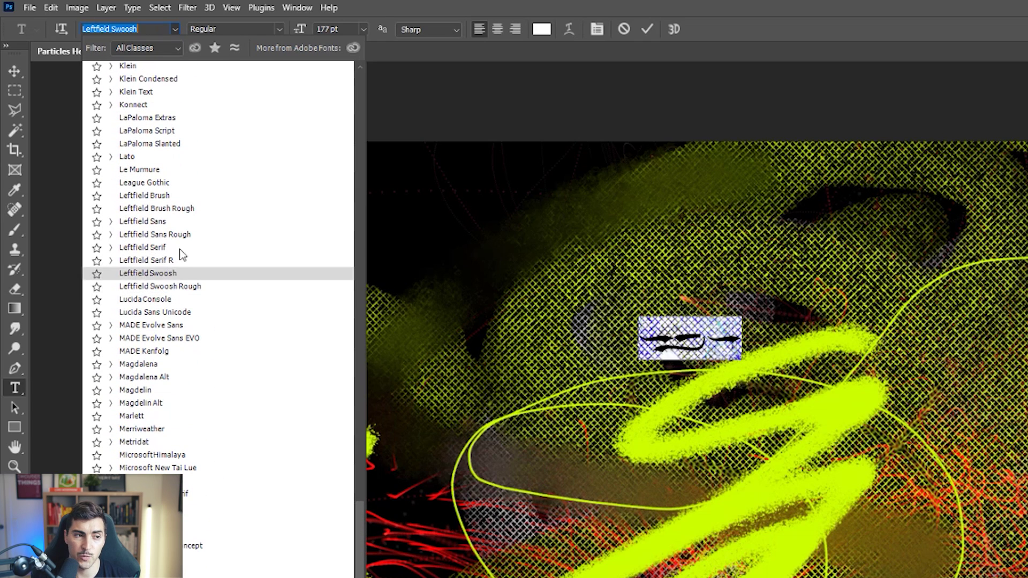
click(463, 87)
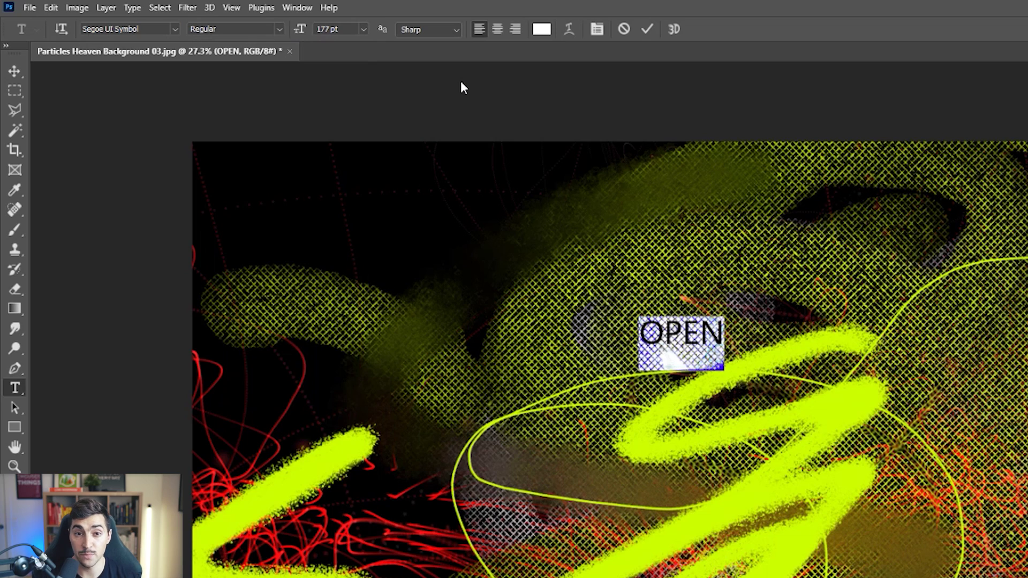